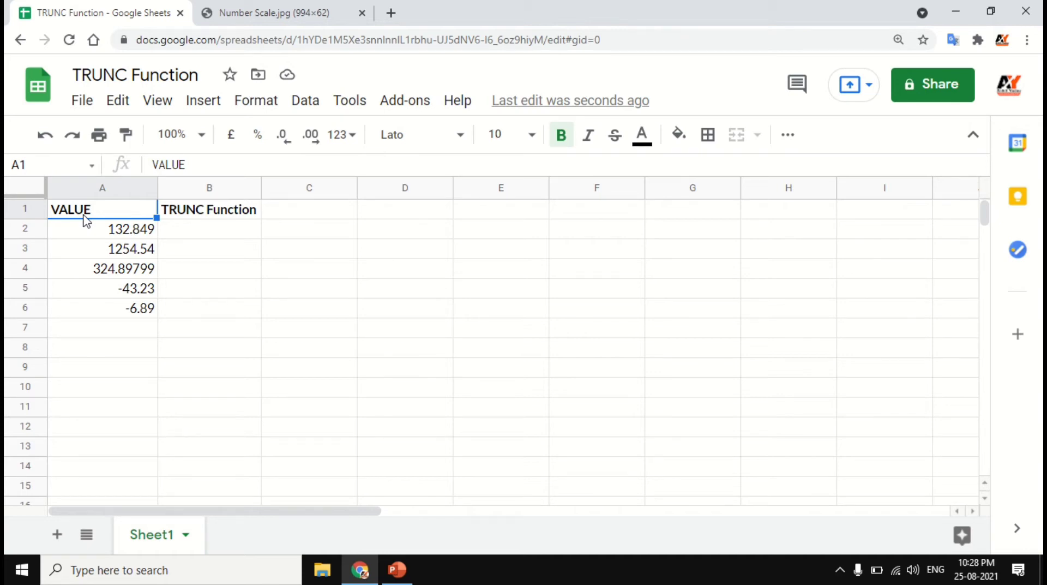
Enter =TRUNC(A2,2) in cell B2 and dismiss the suggested auto-fill for the rows below
key("Down")
key("Right")
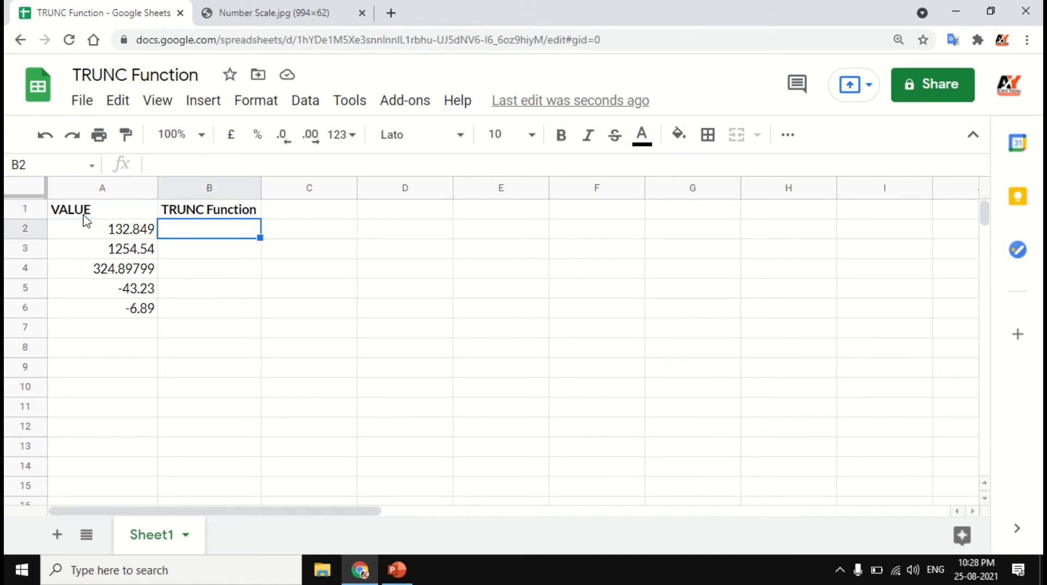
type("=trunc")
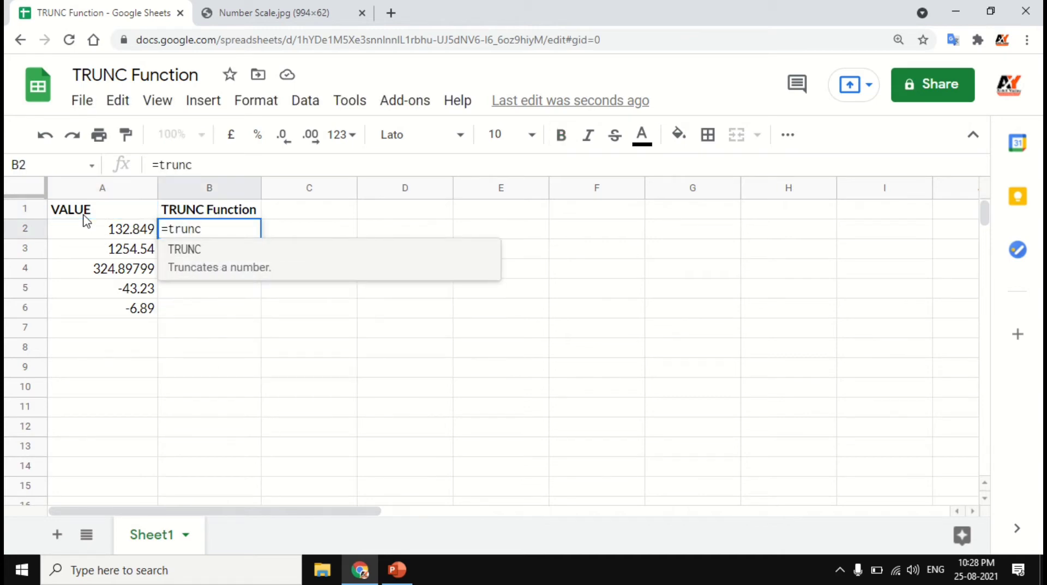
key("Tab")
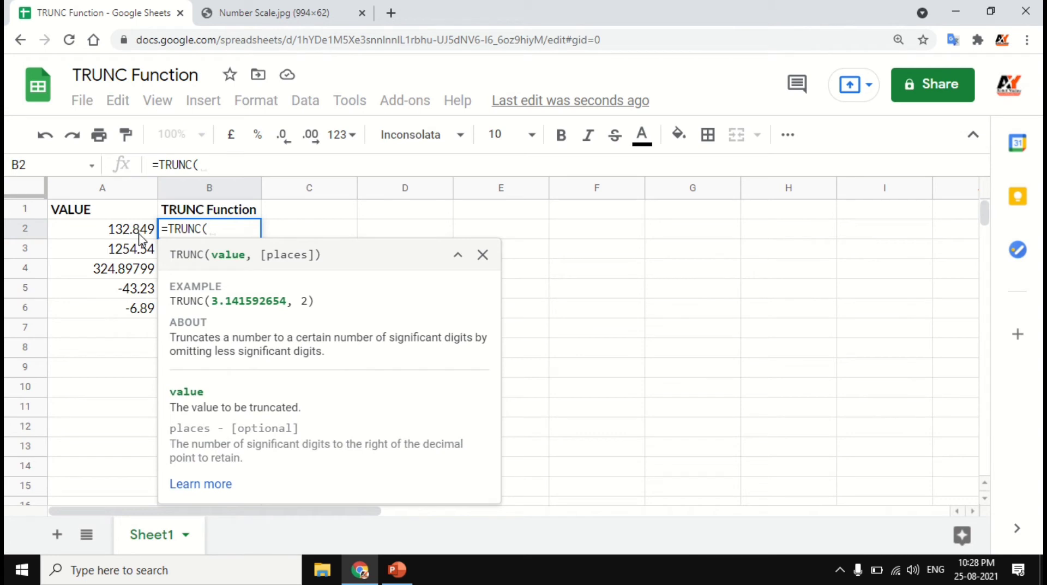
left_click(139, 234)
type(",")
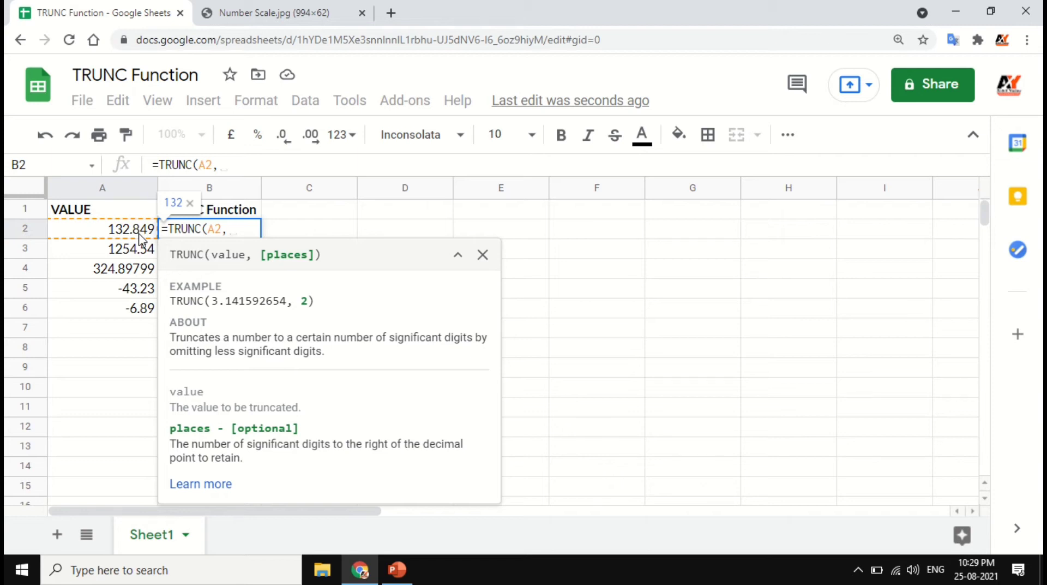
type("2")
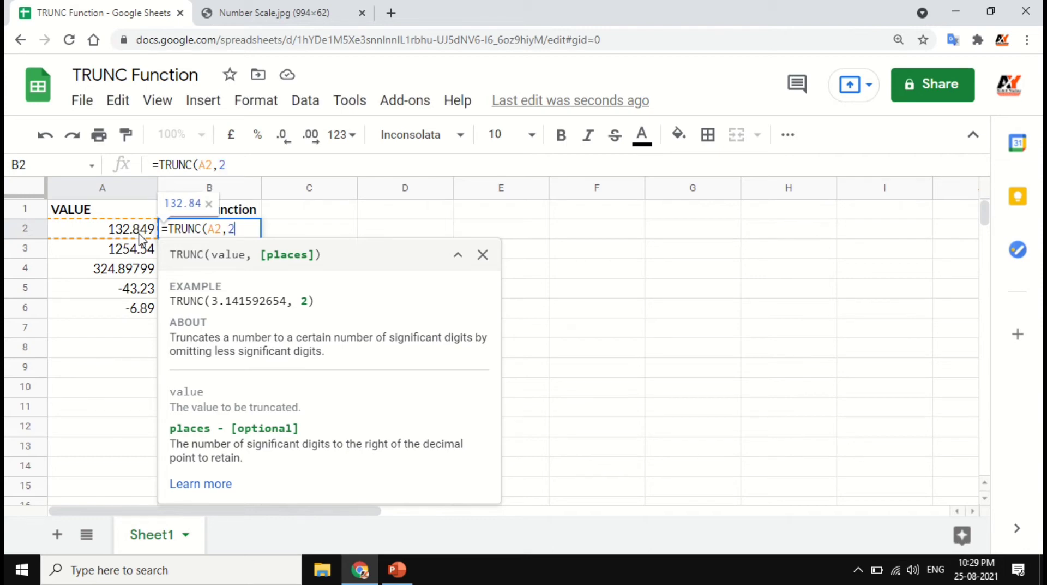
type(")")
key("Return")
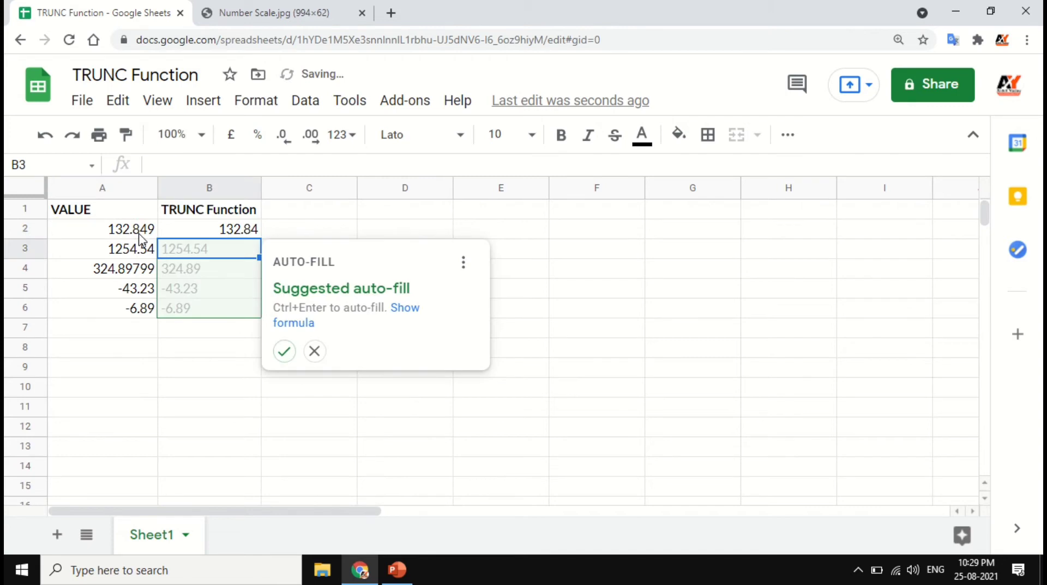
left_click(314, 352)
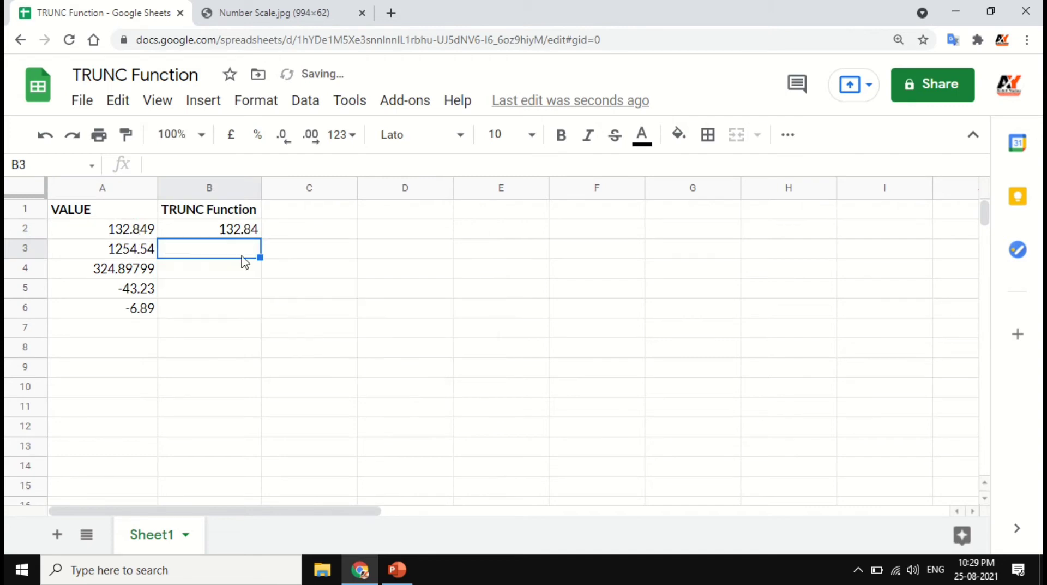
Fill the TRUNC formula from cell B2 down into cell B3
left_click(222, 232)
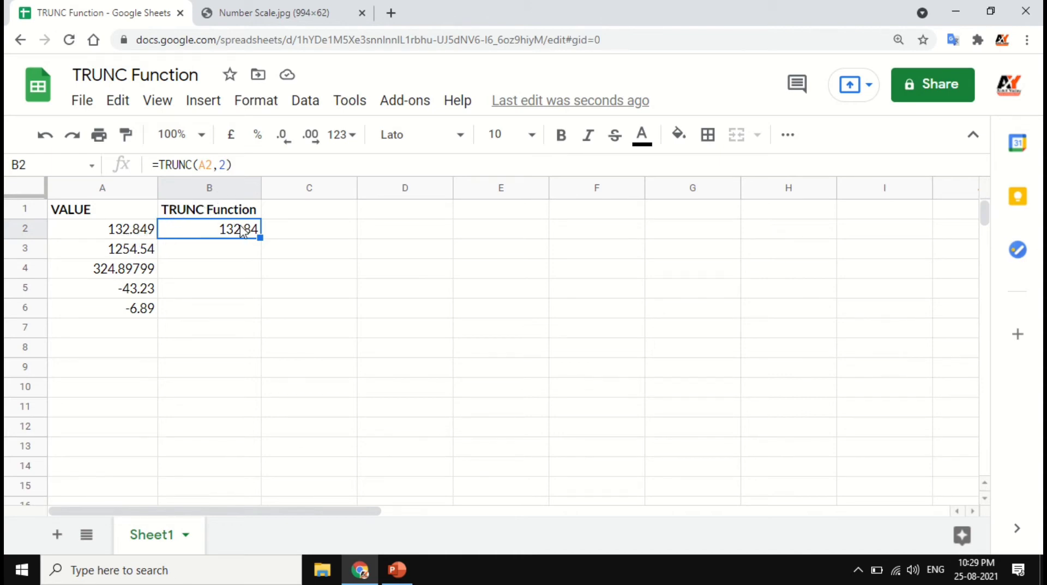
left_click(229, 258)
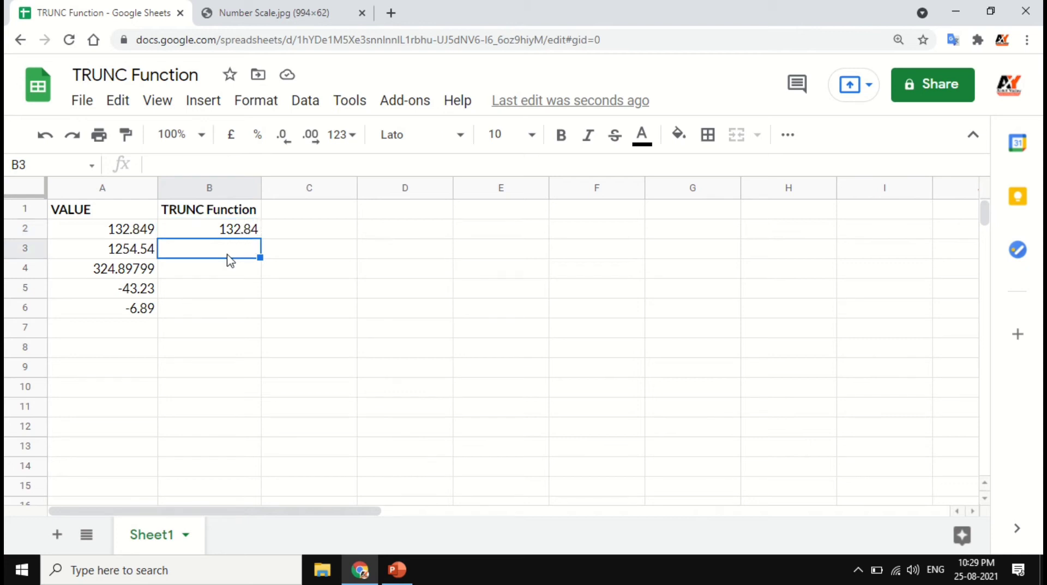
left_click(245, 231)
left_click_drag(261, 237, 260, 255)
left_click(229, 261)
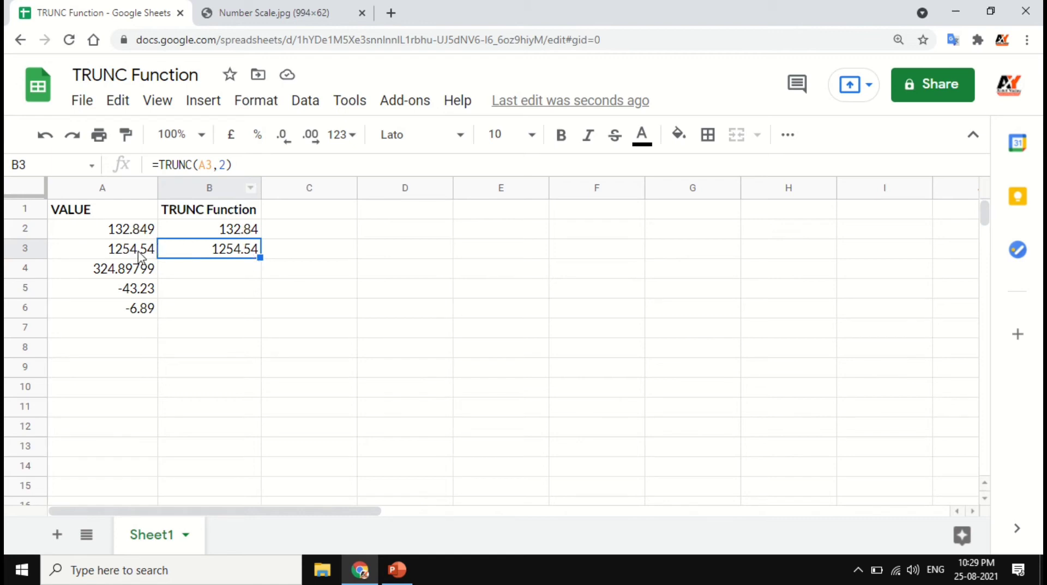
Set the places argument of the TRUNC formula in B3 to 1, giving =TRUNC(A3,1)
left_click(226, 164)
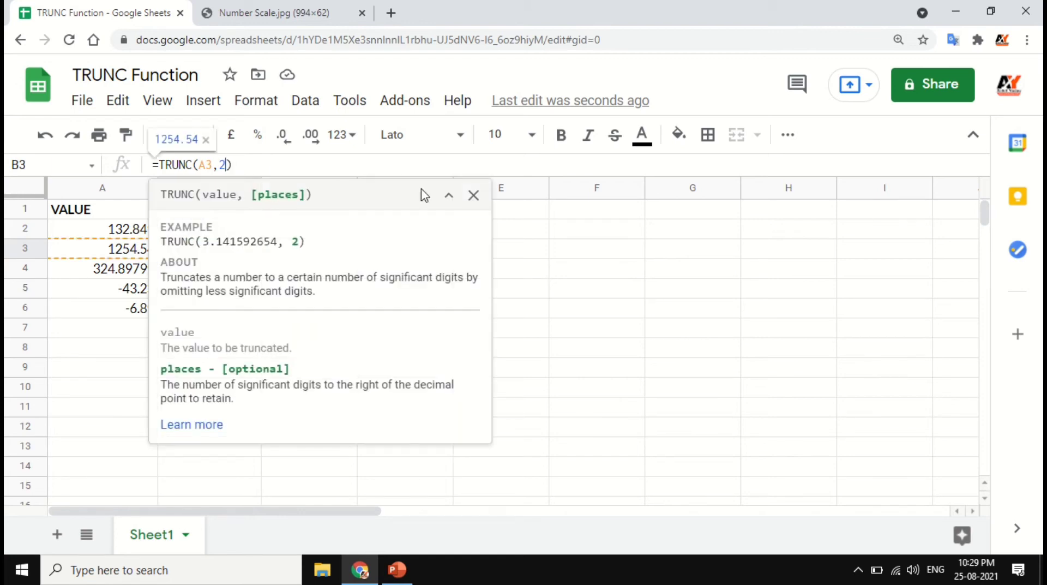
left_click(448, 195)
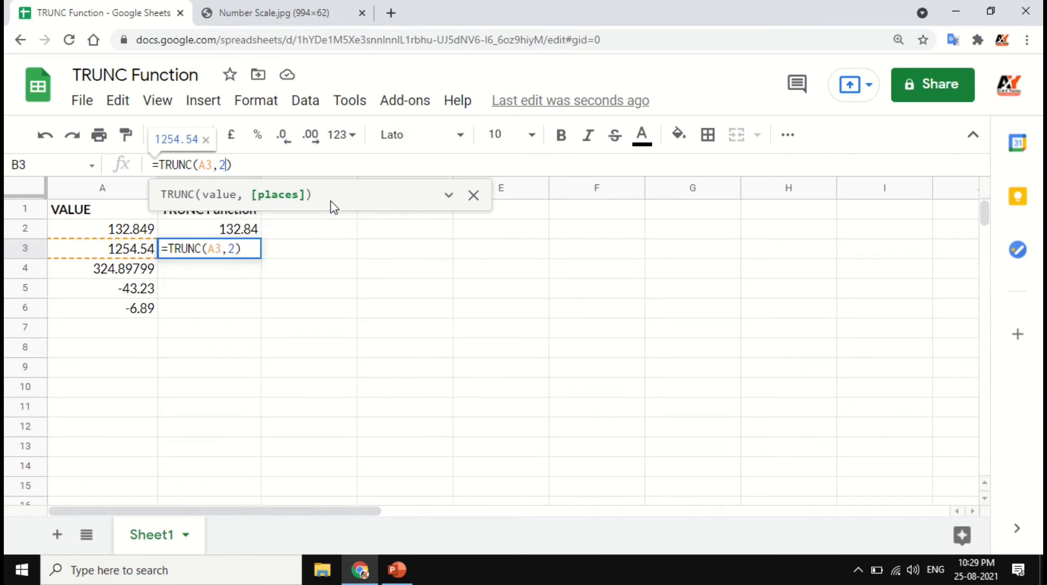
key("BackSpace")
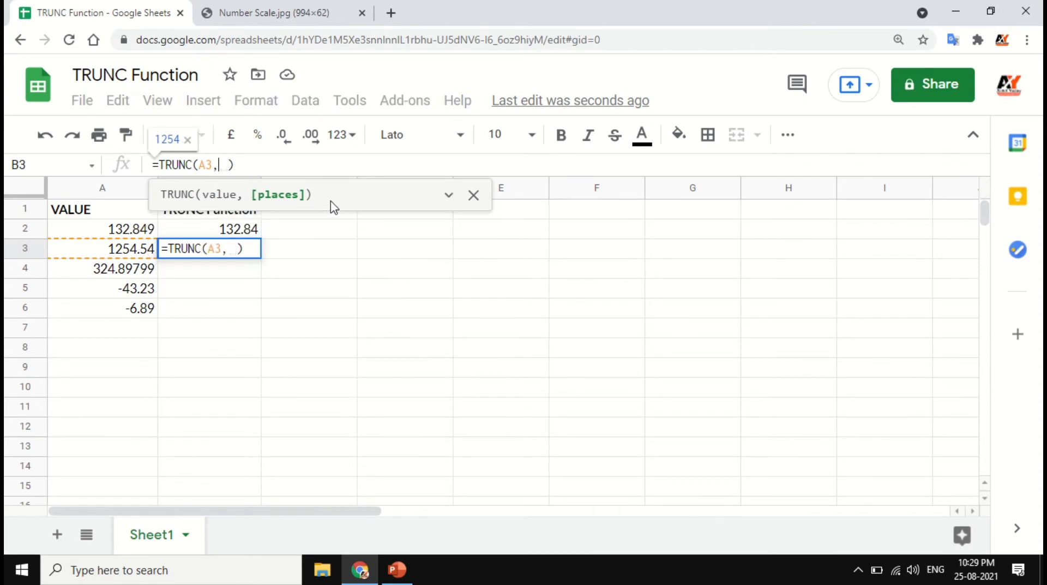
type("1")
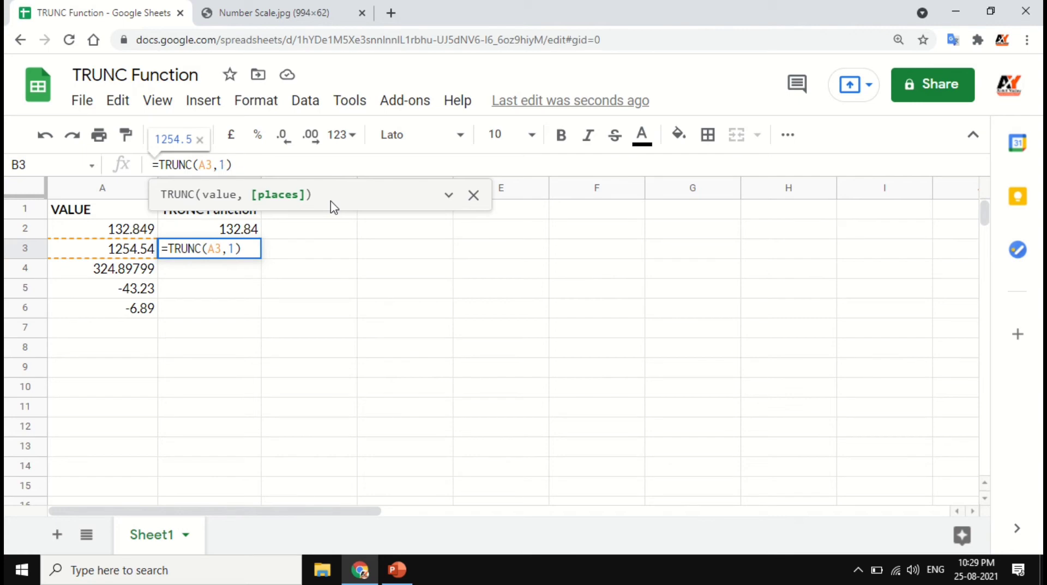
key("Return")
left_click(248, 252)
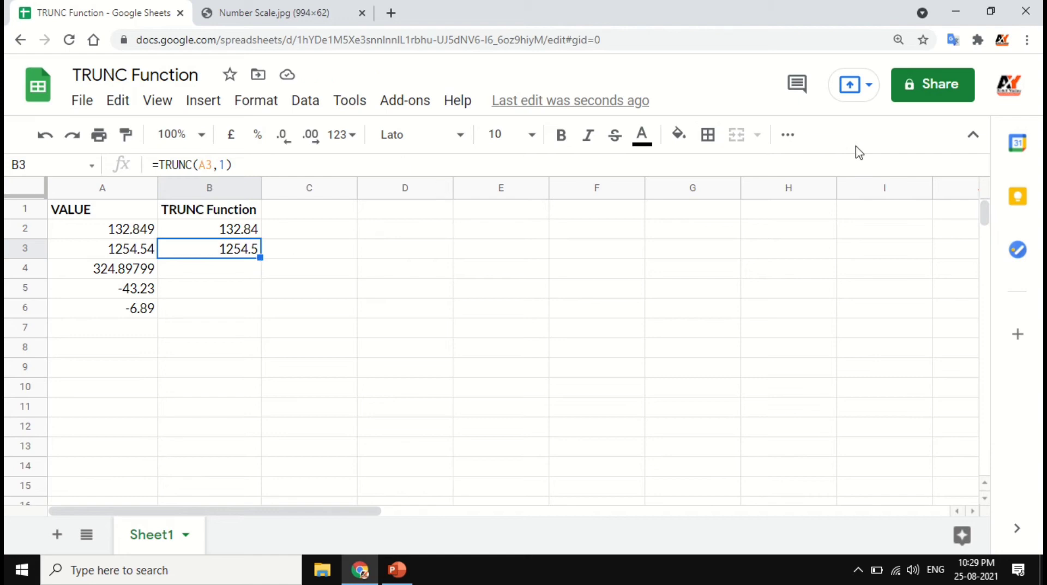
Enter =TRUNC(A4,0) in cell B4 to truncate the value in A4 with zero decimal places
key("ctrl+plus")
key("ctrl+plus")
key("ctrl+plus")
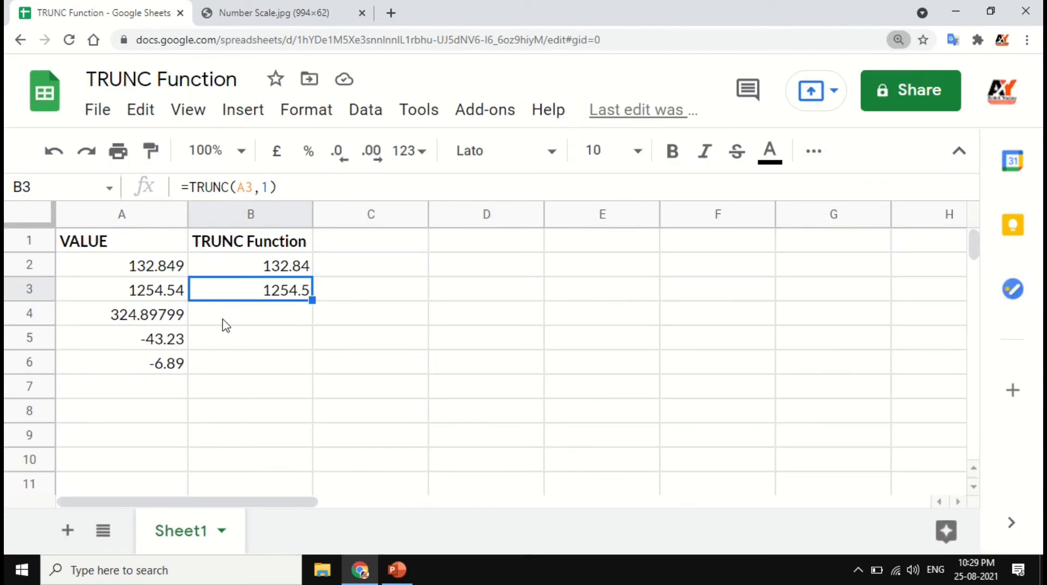
left_click(221, 319)
left_click(144, 324)
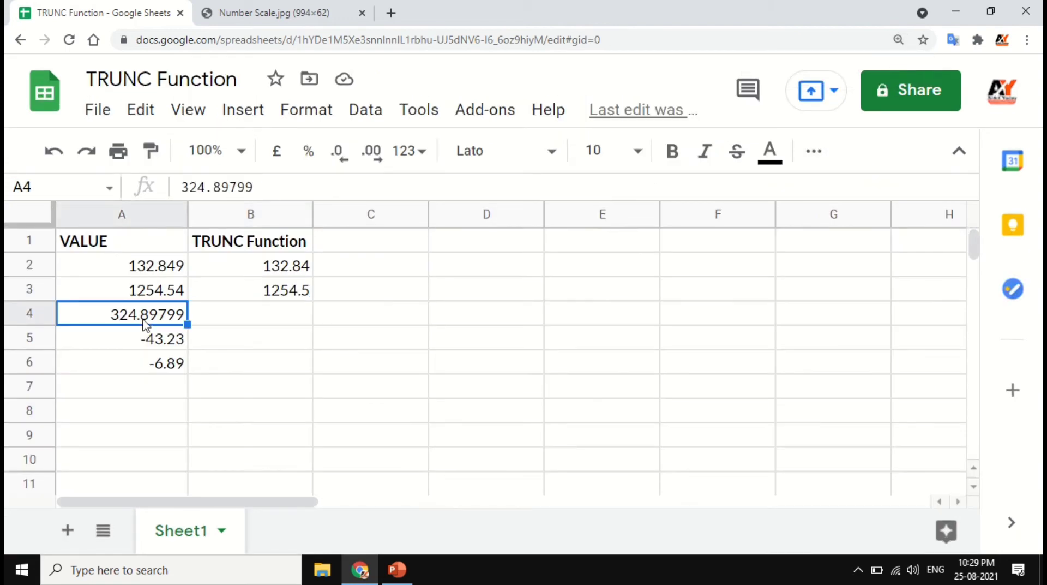
left_click(242, 321)
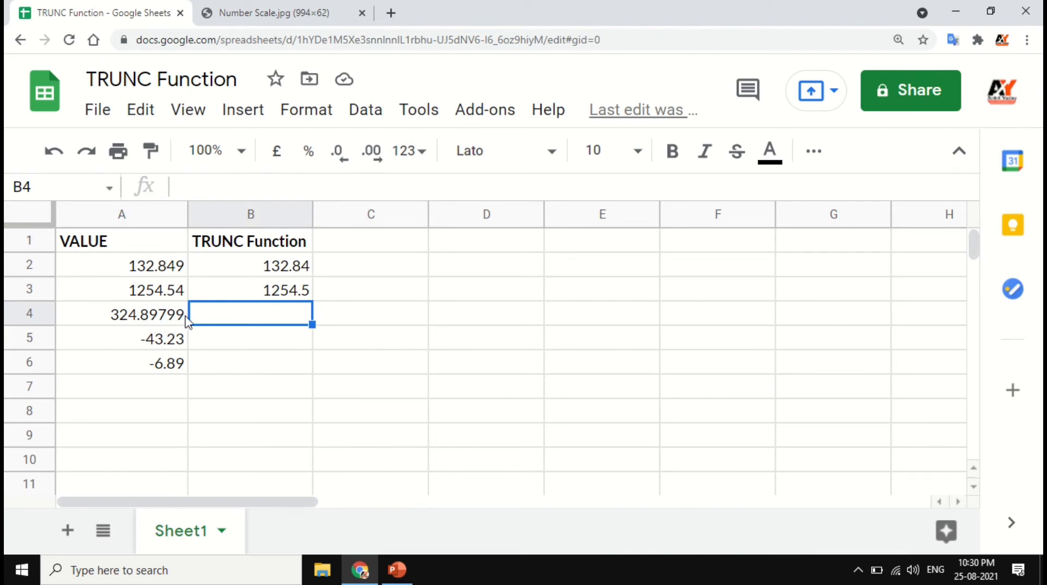
type("=tr")
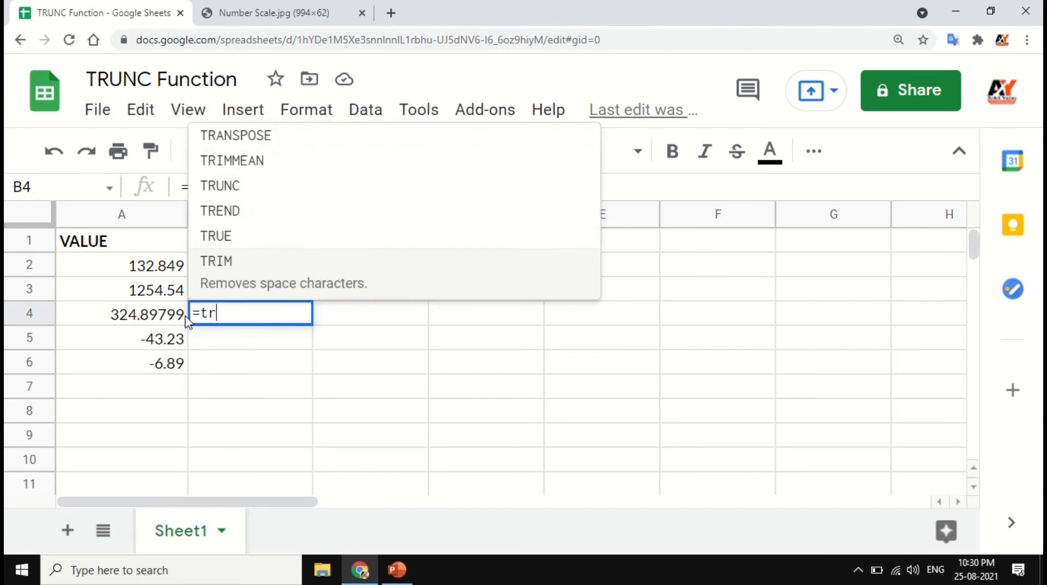
type("unc(")
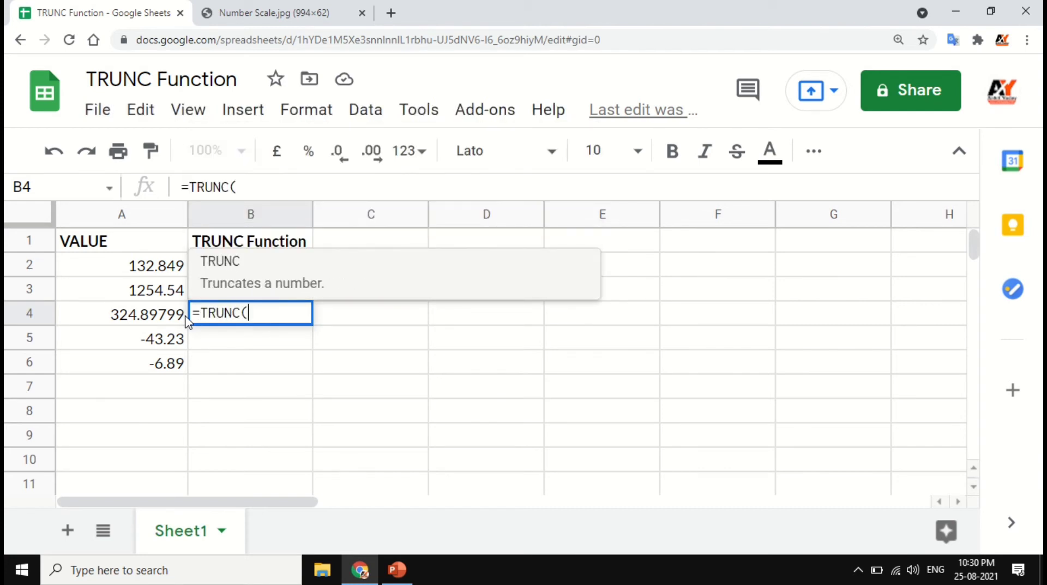
left_click(169, 317)
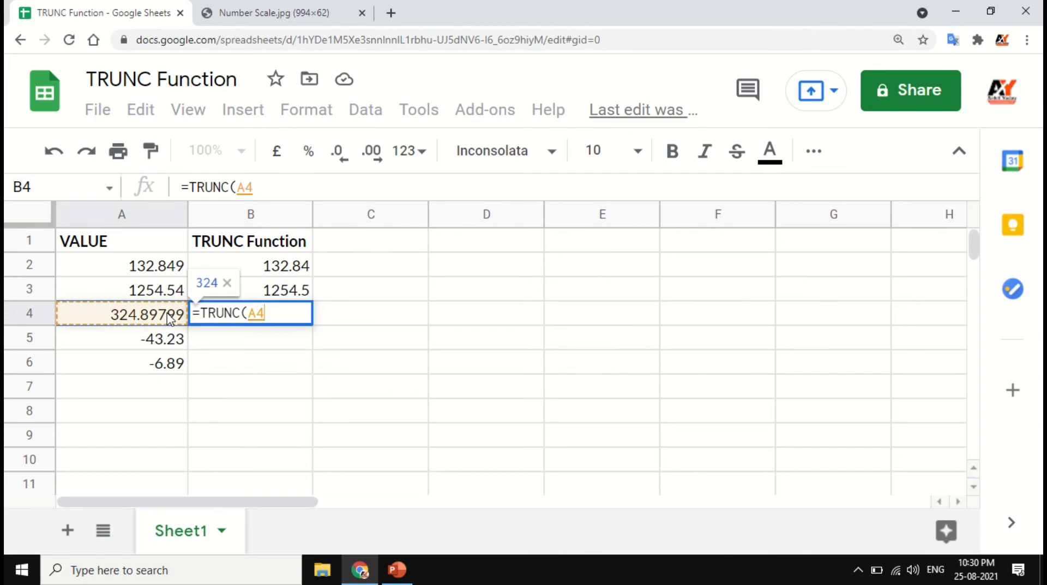
type(",0")
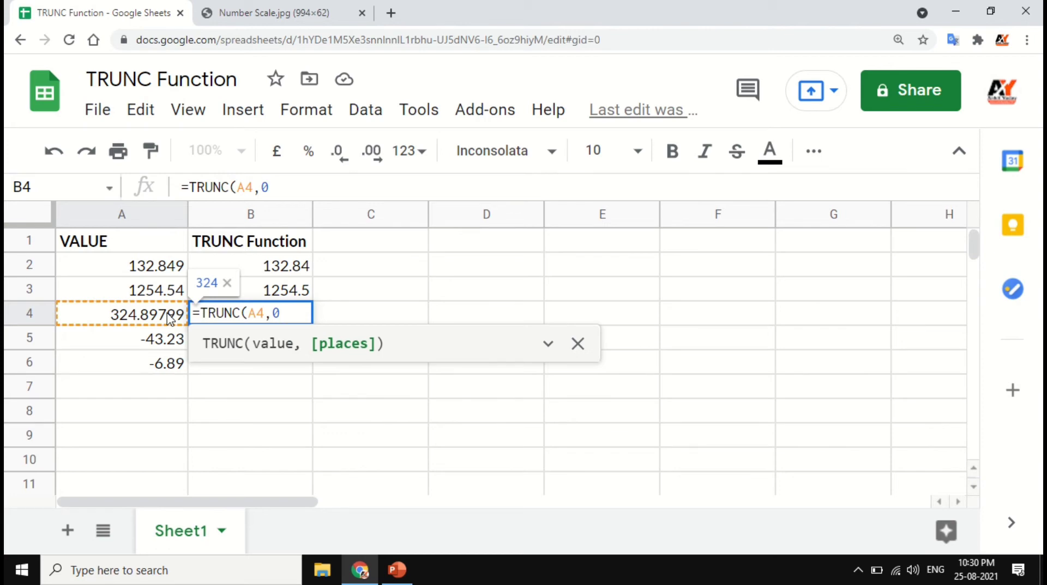
type(")")
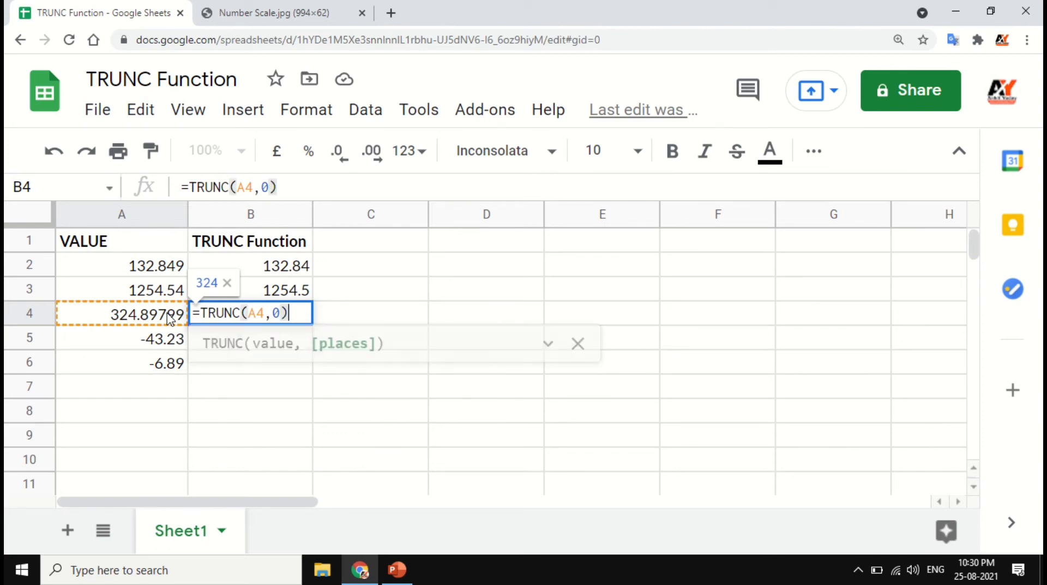
key("Return")
left_click(169, 319)
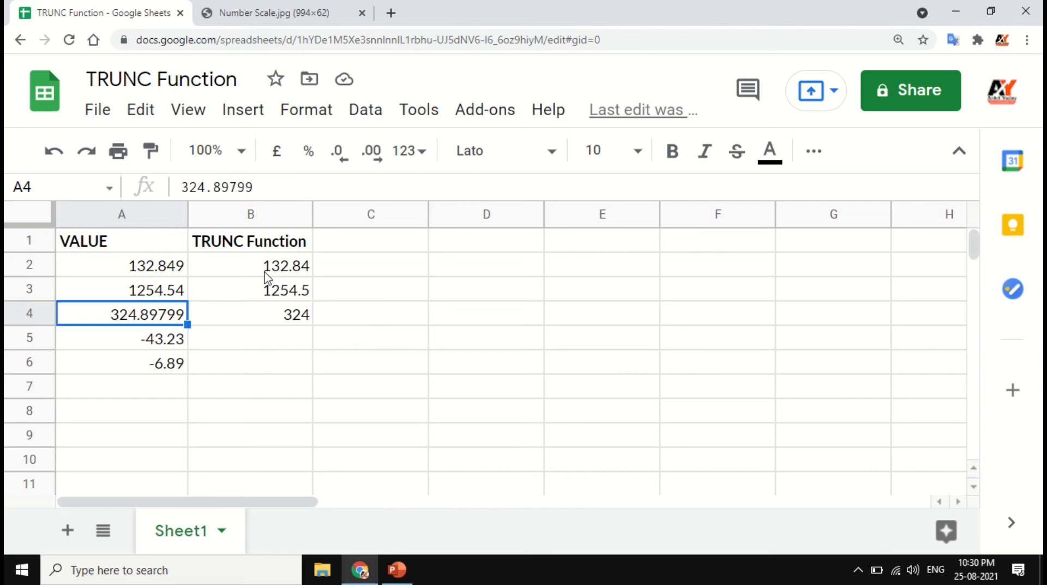
Remove the places argument from the formula in B4 so that it reads =TRUNC(A4)
left_click(279, 324)
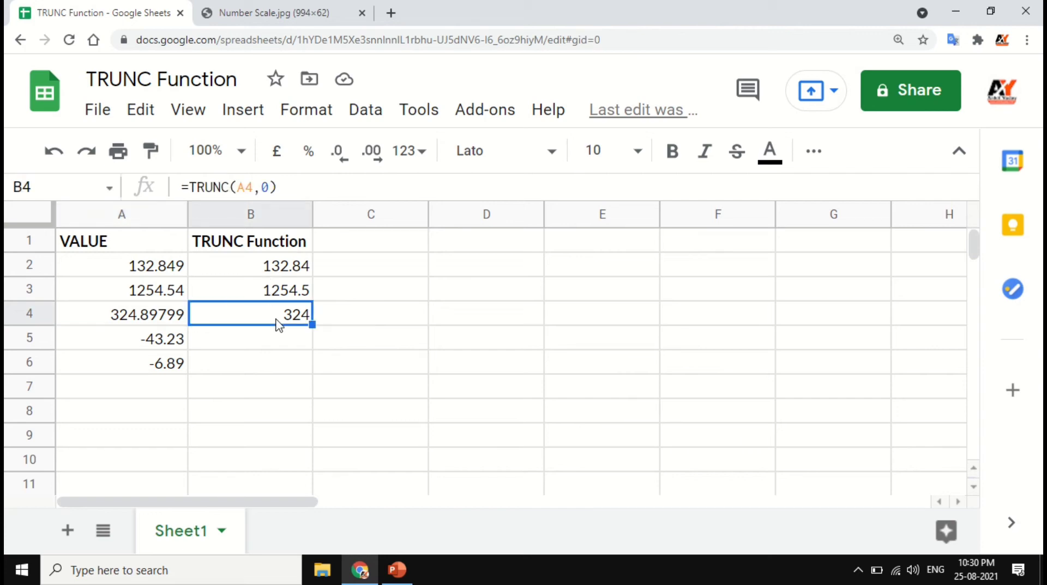
left_click(272, 186)
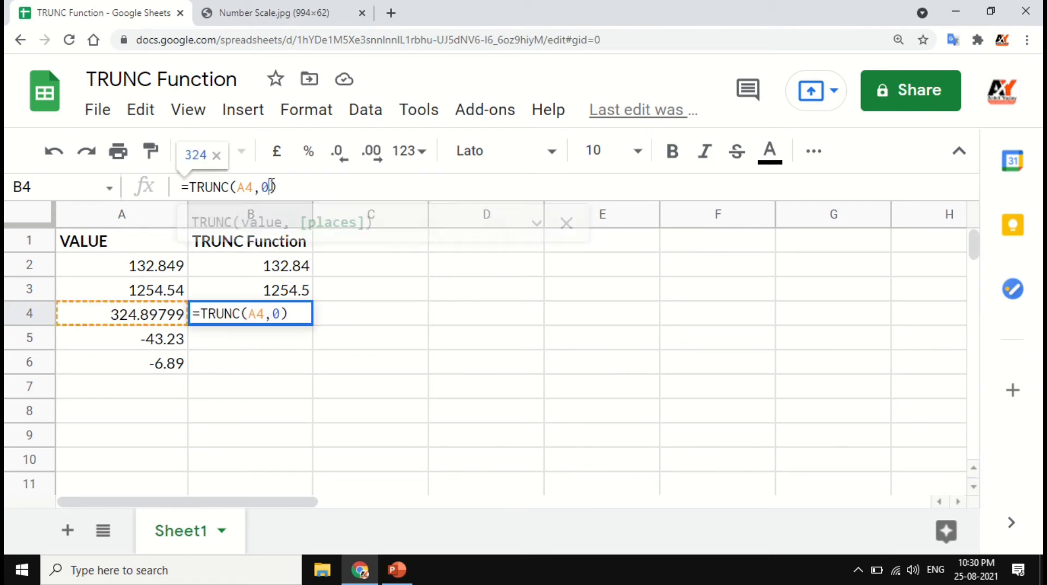
key("BackSpace")
key("BackSpace")
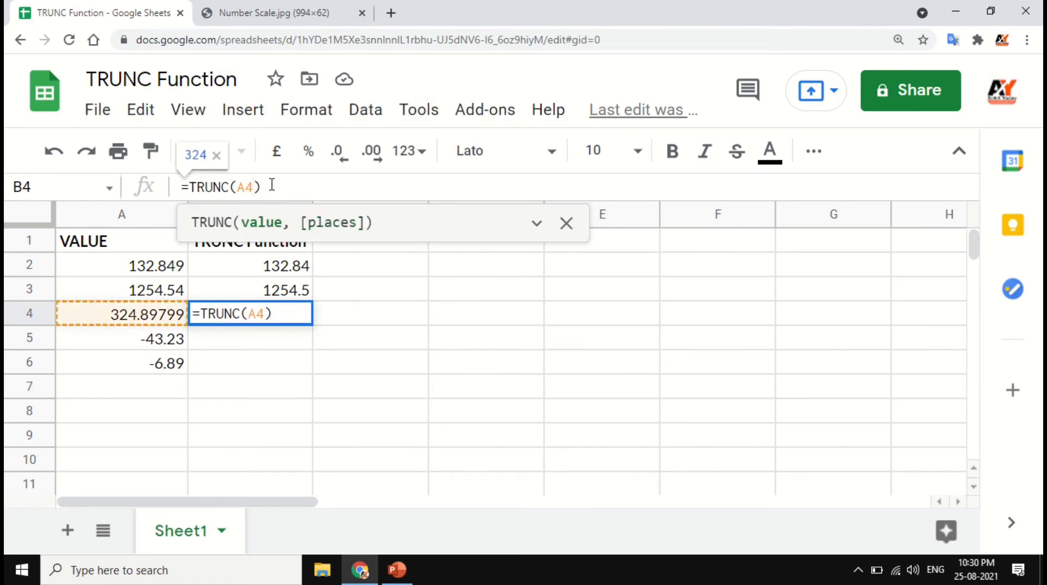
key("Return")
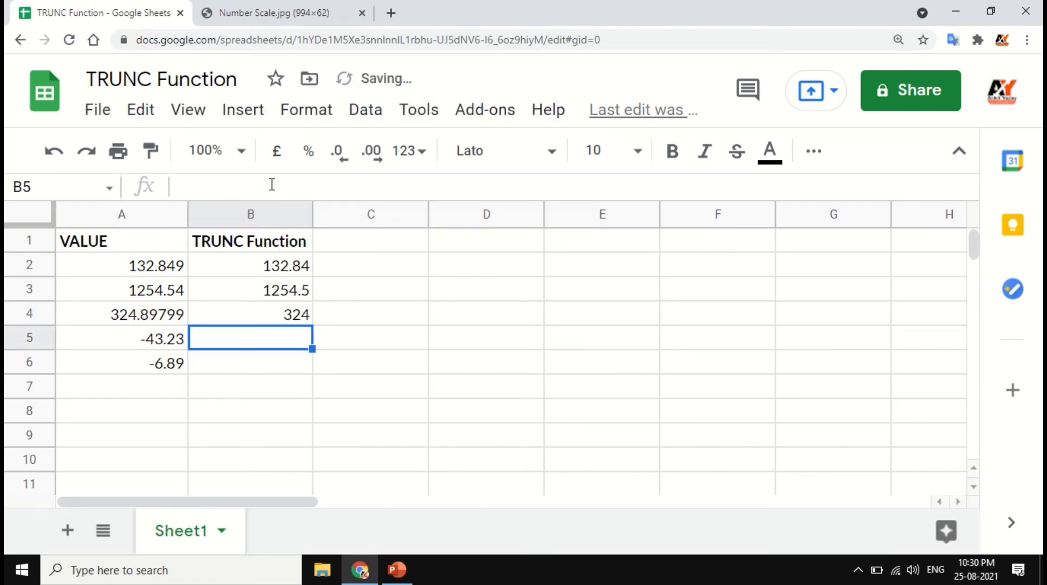
left_click(292, 323)
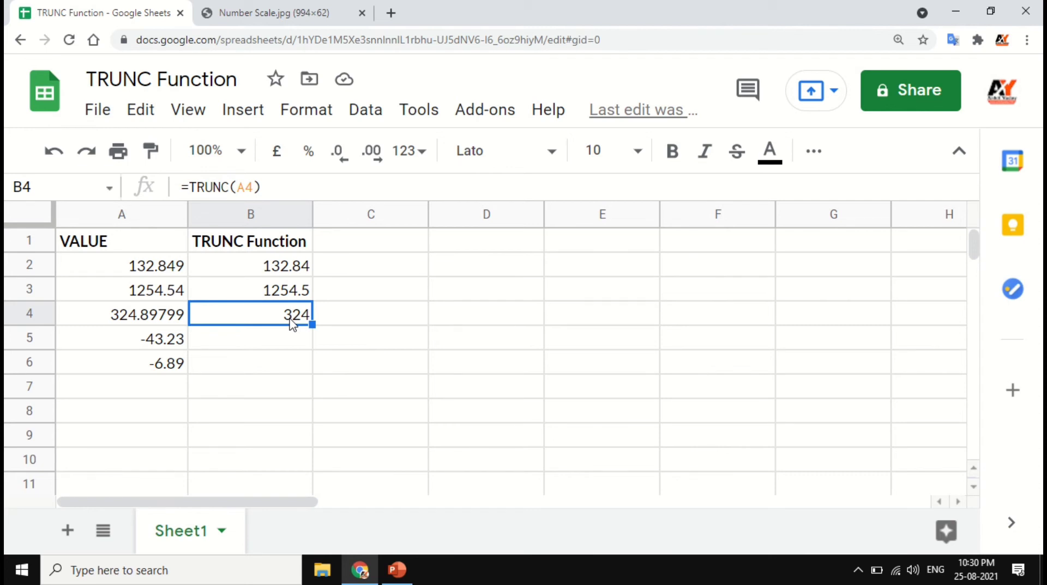
Enter =INT(A4) in cell C4 and compare it with the TRUNC formula in B4
left_click(351, 321)
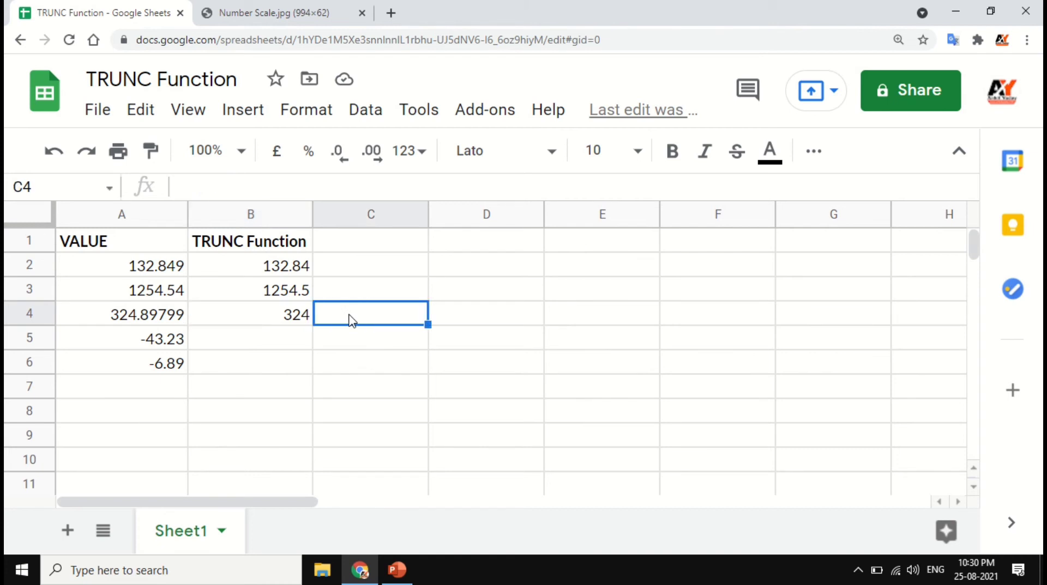
type("=i")
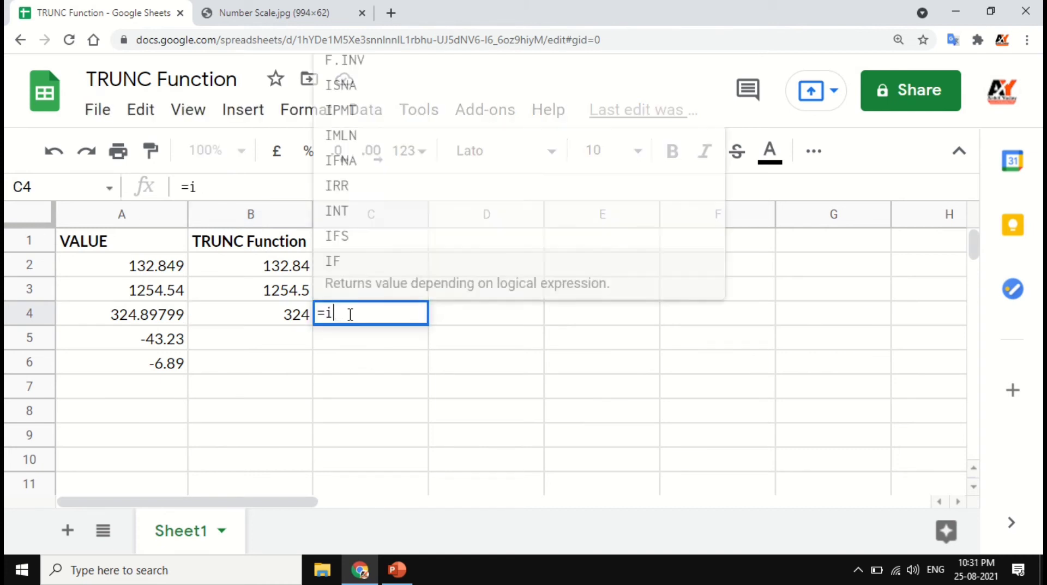
type("nt(")
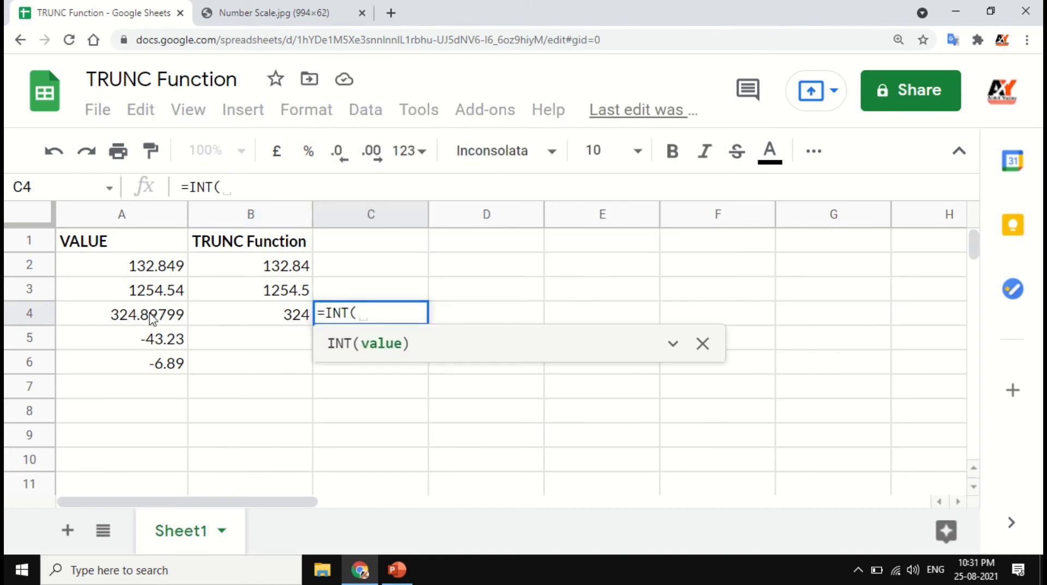
left_click(150, 318)
type(")")
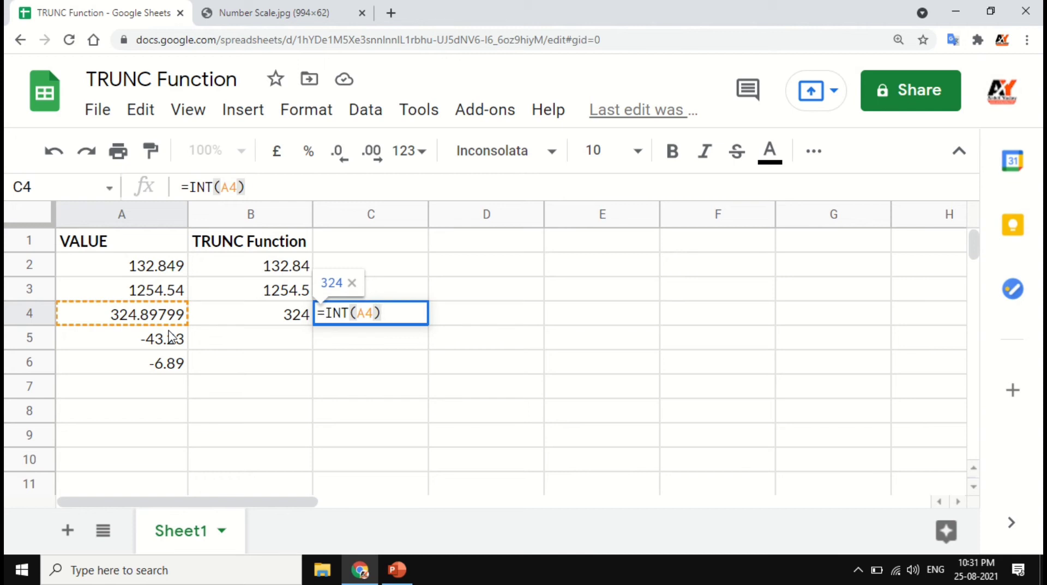
key("Return")
left_click(493, 461)
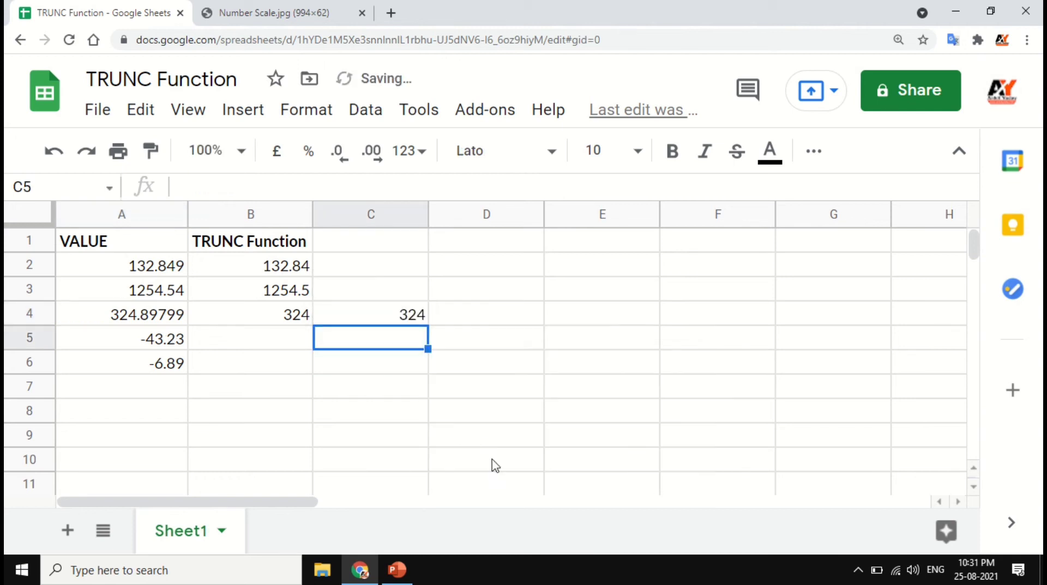
left_click(267, 320)
left_click(387, 314)
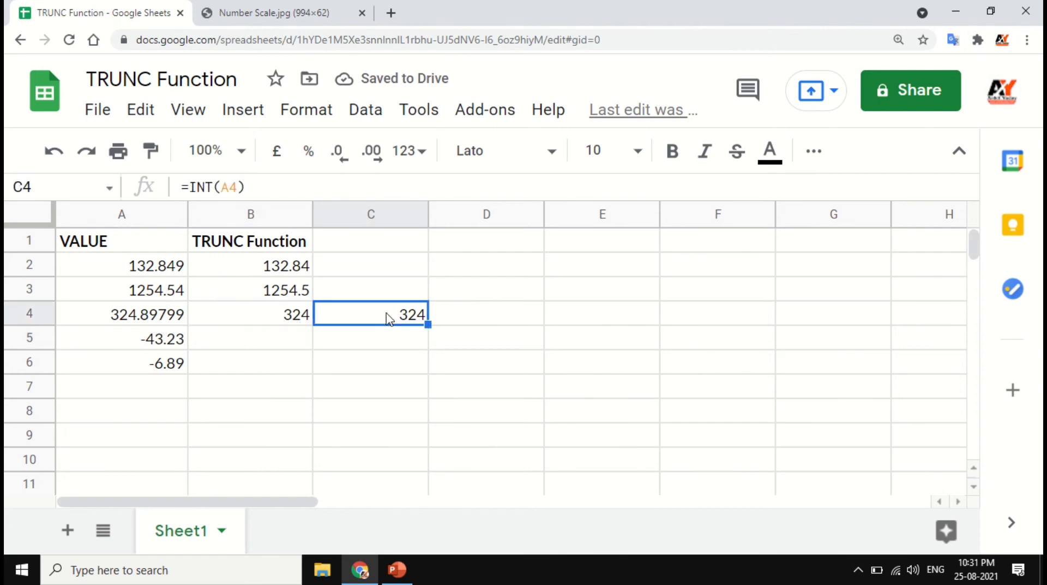
Compare the TRUNC formula in B4 with the INT formula in C4
left_click(275, 321)
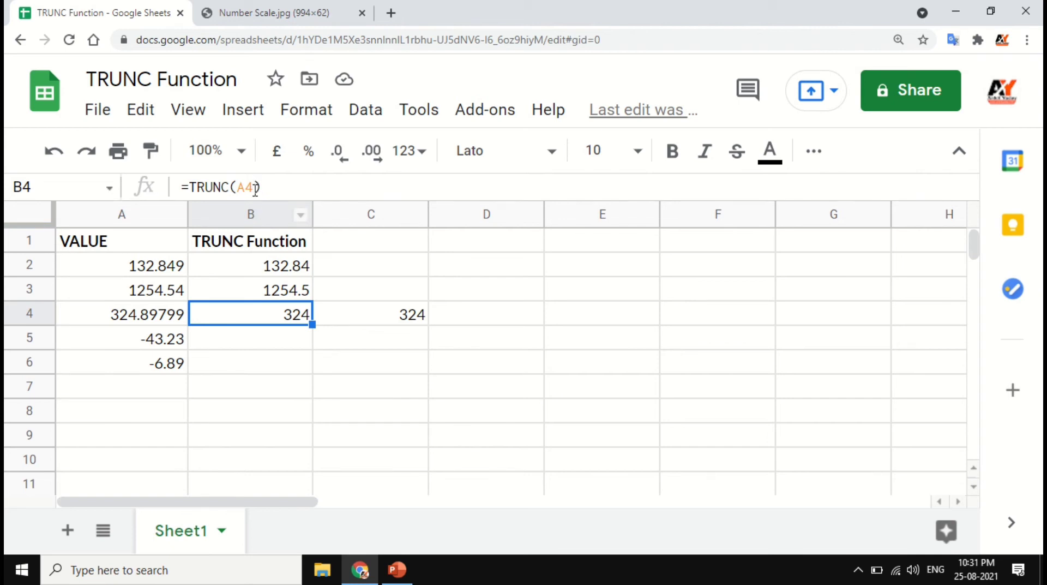
left_click(343, 318)
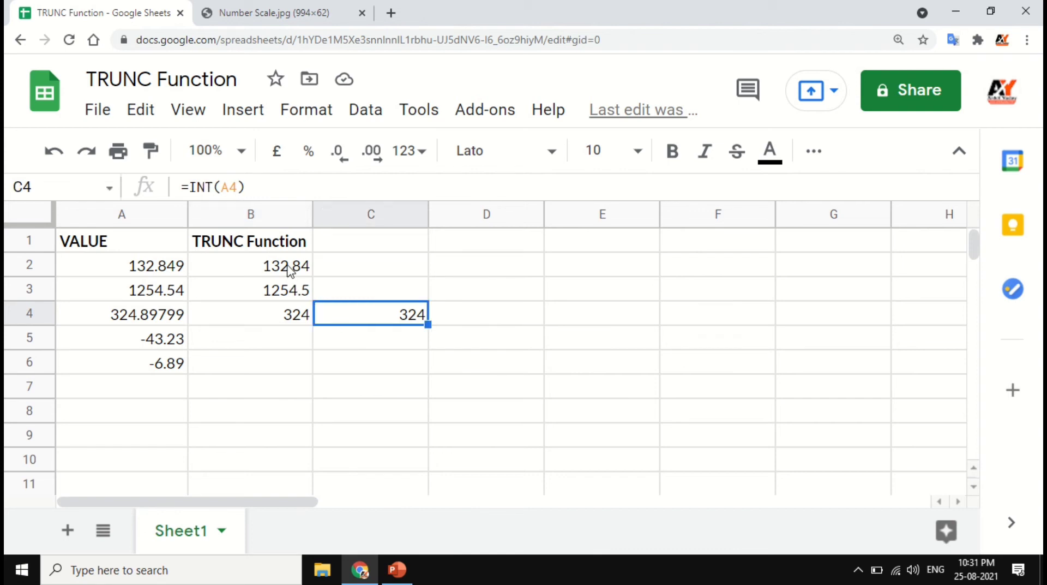
left_click(294, 314)
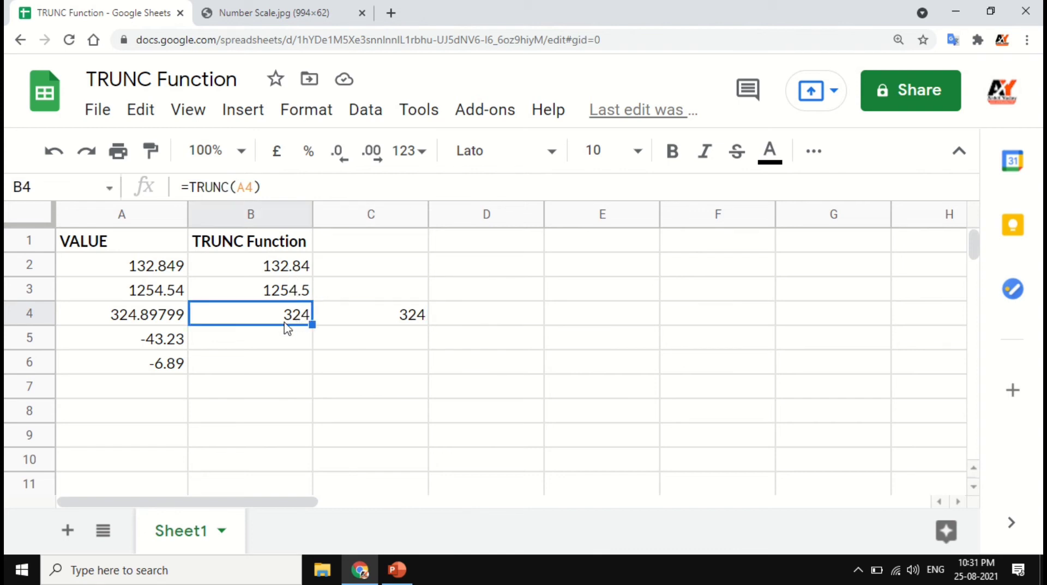
Replace the negative values in A5 and A6 with 45.87 and 65.908
left_click(157, 393)
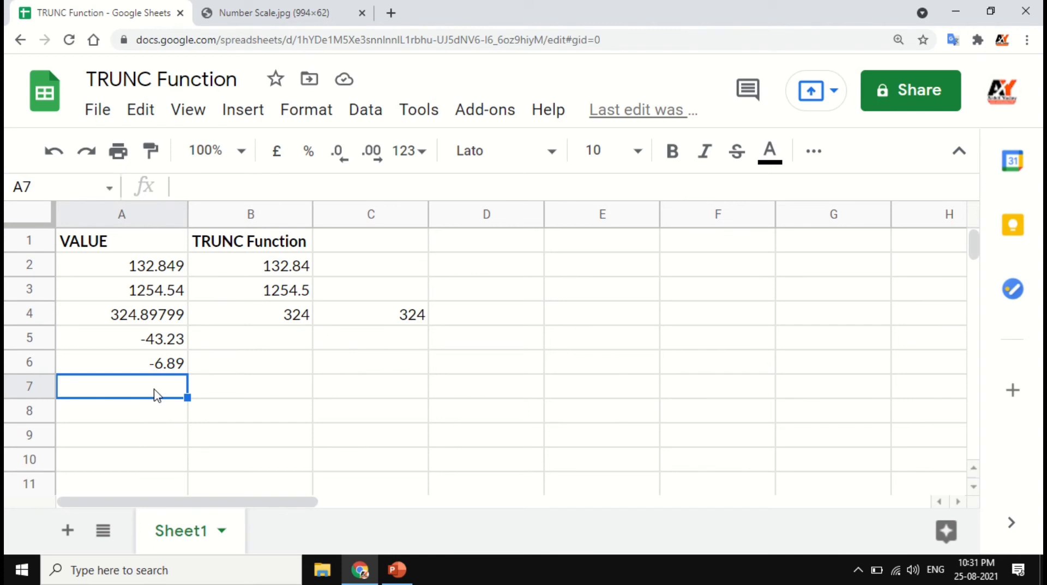
left_click(152, 343)
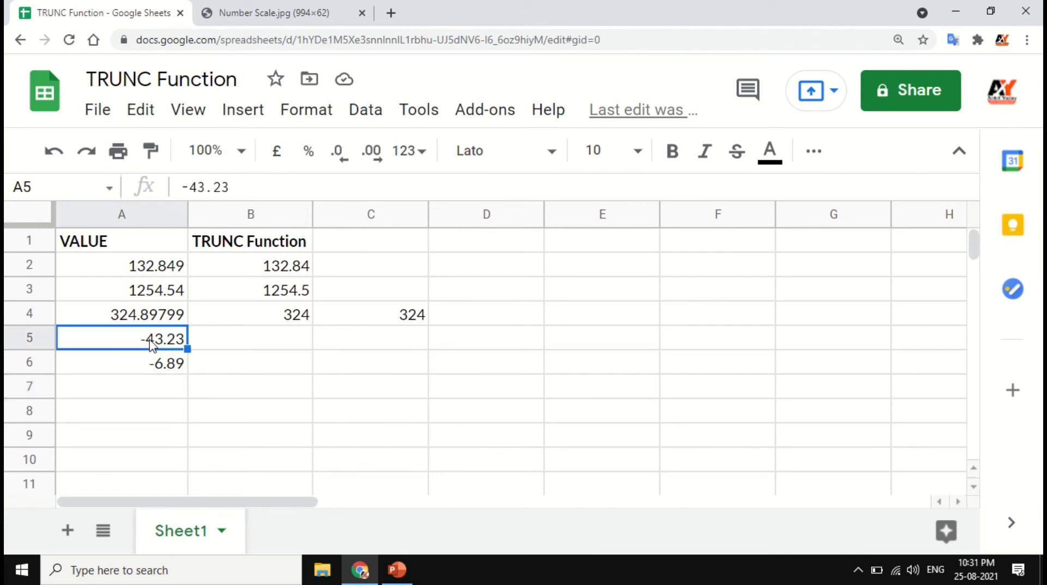
type("45.87")
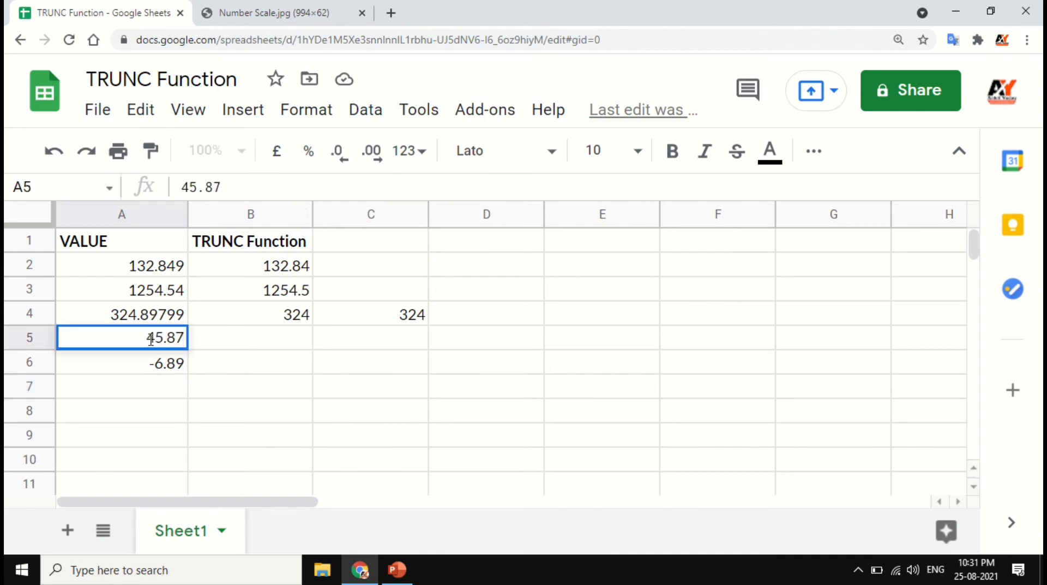
key("Tab")
left_click(155, 363)
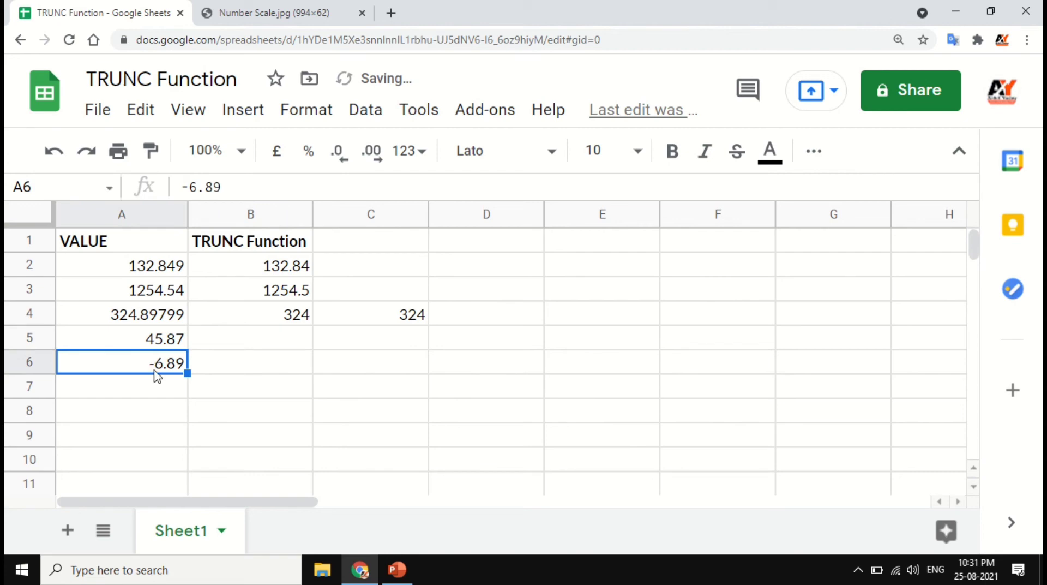
type("65.908")
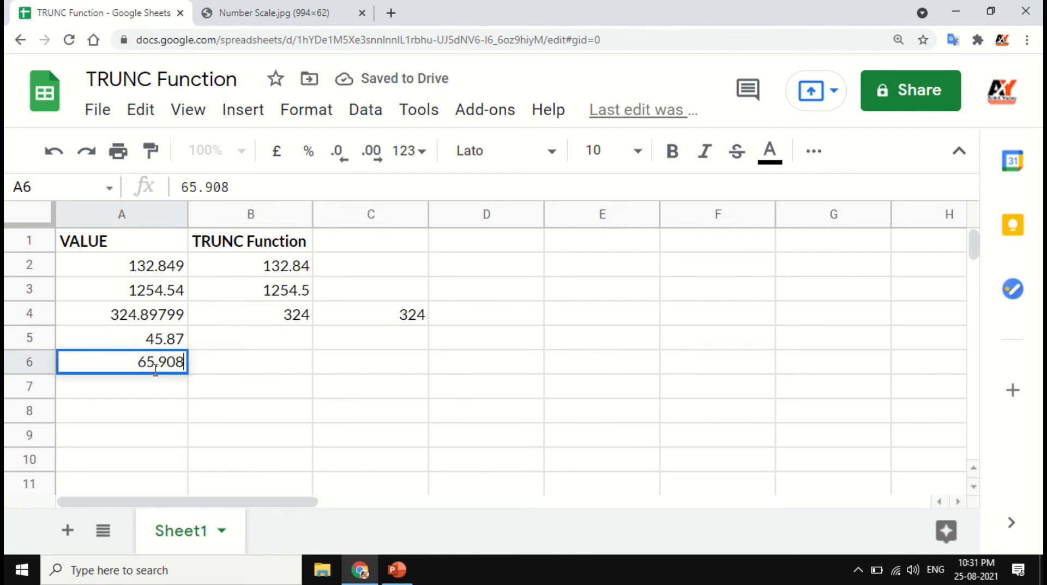
key("Tab")
Fill the TRUNC formula from B4 down to B6 and check the results against the values in column A
left_click(283, 322)
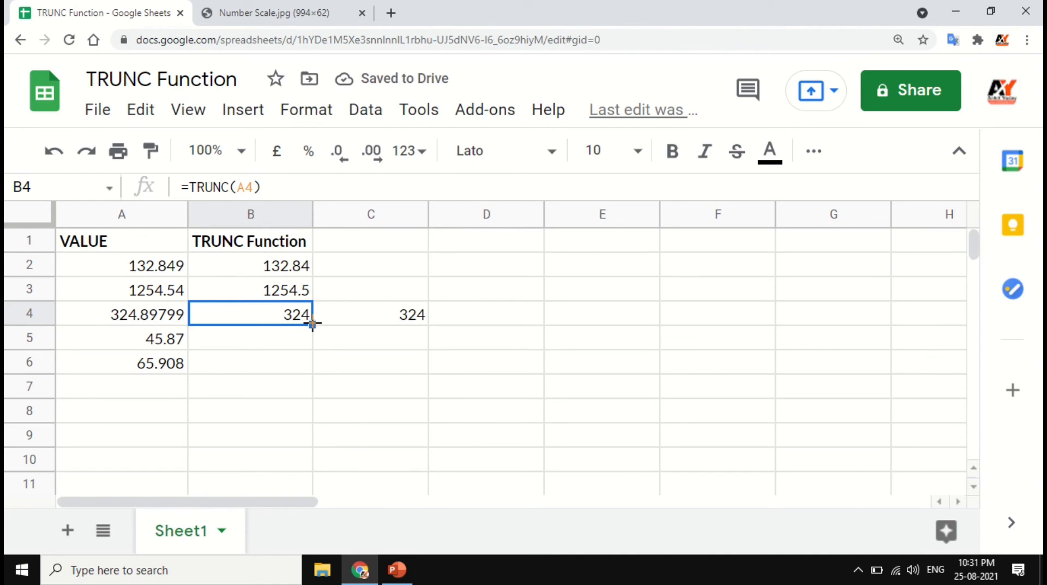
left_click_drag(312, 323, 312, 358)
left_click_drag(312, 364, 312, 364)
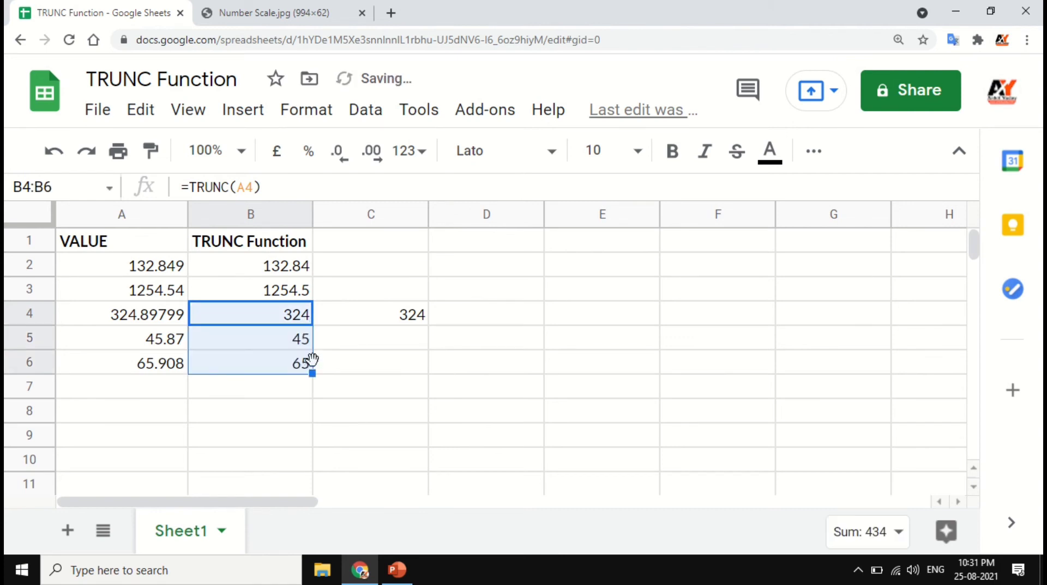
left_click(155, 343)
left_click(289, 347)
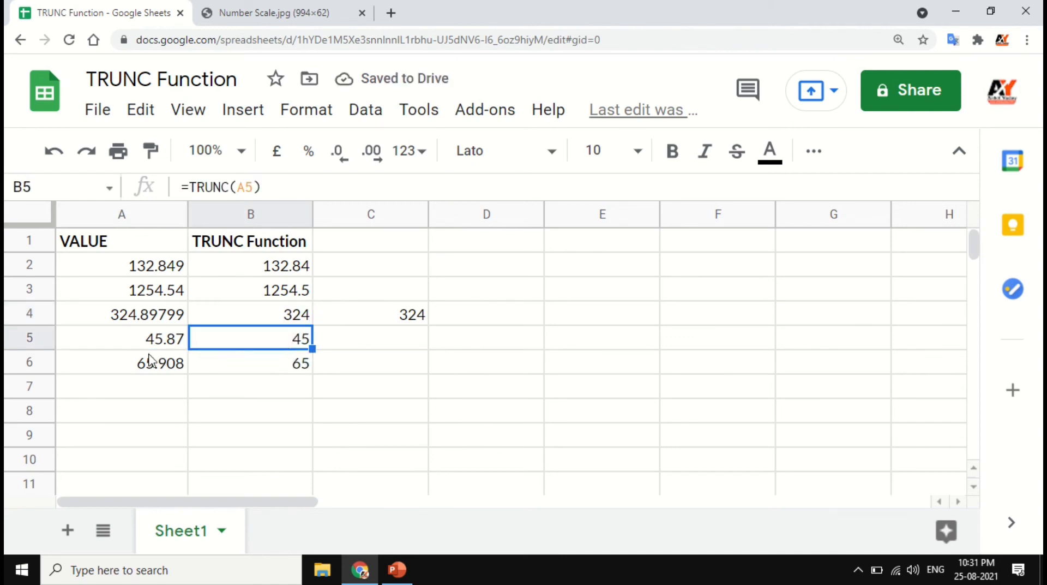
left_click(174, 365)
left_click(287, 363)
Fill the INT formula from C4 down to C6 and compare the results with the TRUNC results in column B
left_click(402, 322)
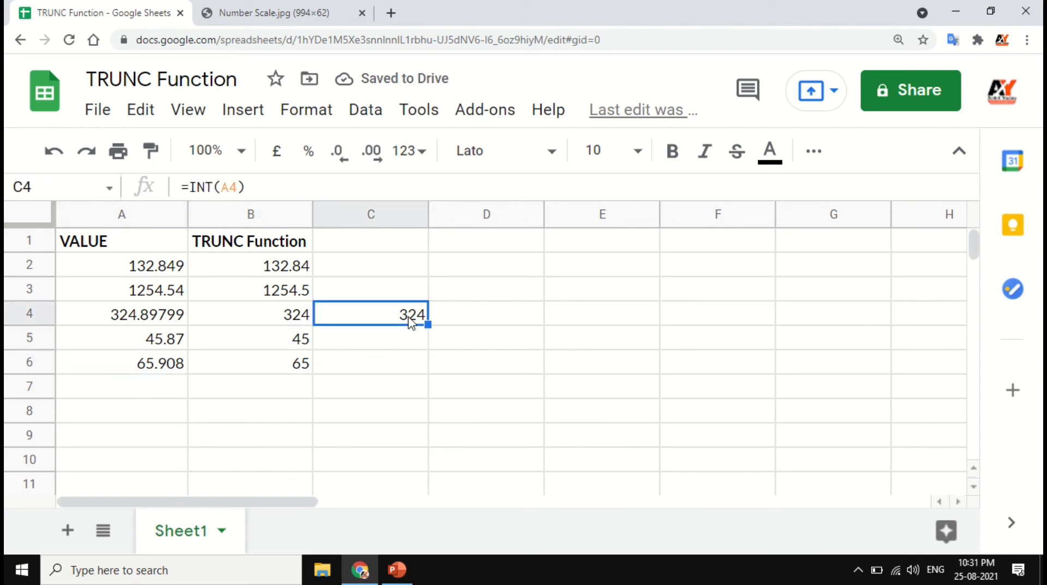
left_click_drag(428, 324, 428, 366)
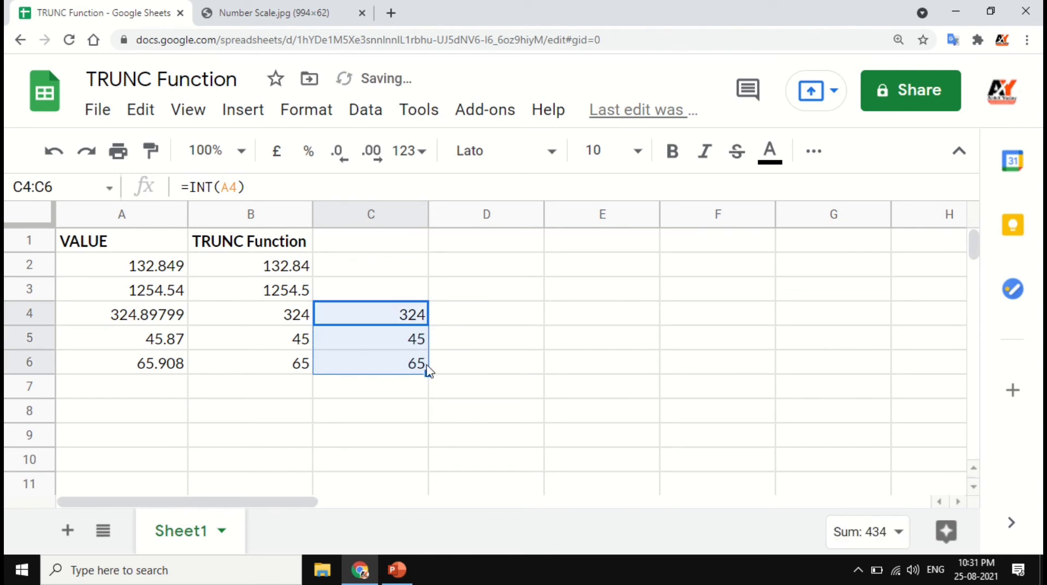
left_click(185, 343)
left_click(273, 344)
left_click(384, 347)
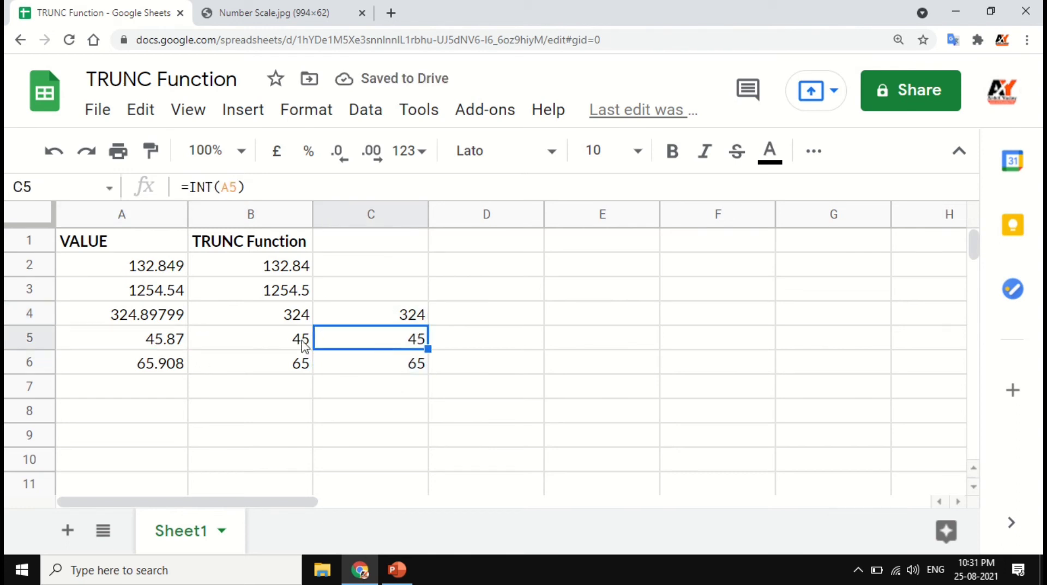
left_click(299, 347)
left_click(366, 347)
left_click(374, 368)
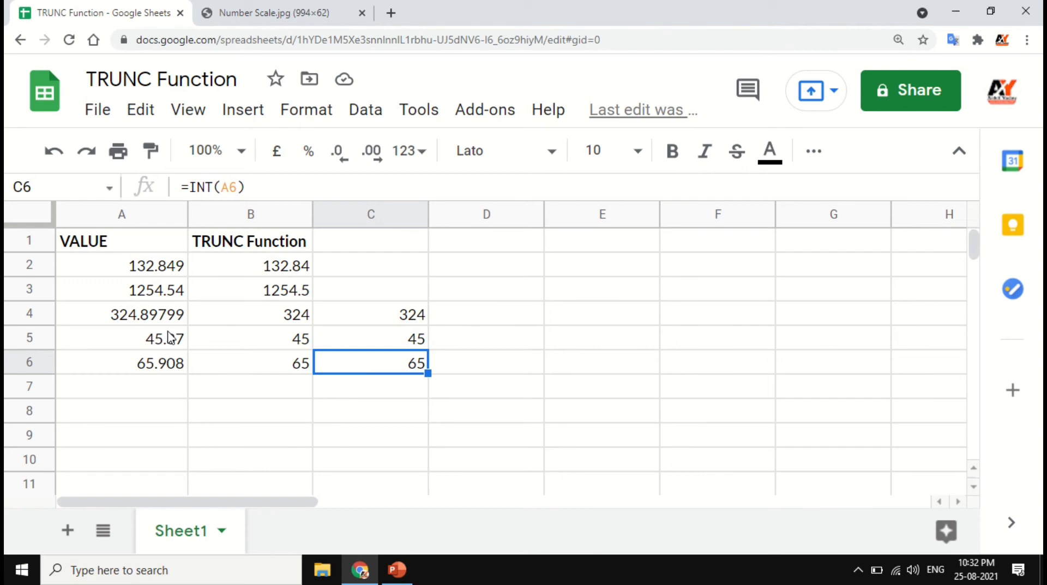
Enter the negative value -65.98 in cell A7
left_click(169, 392)
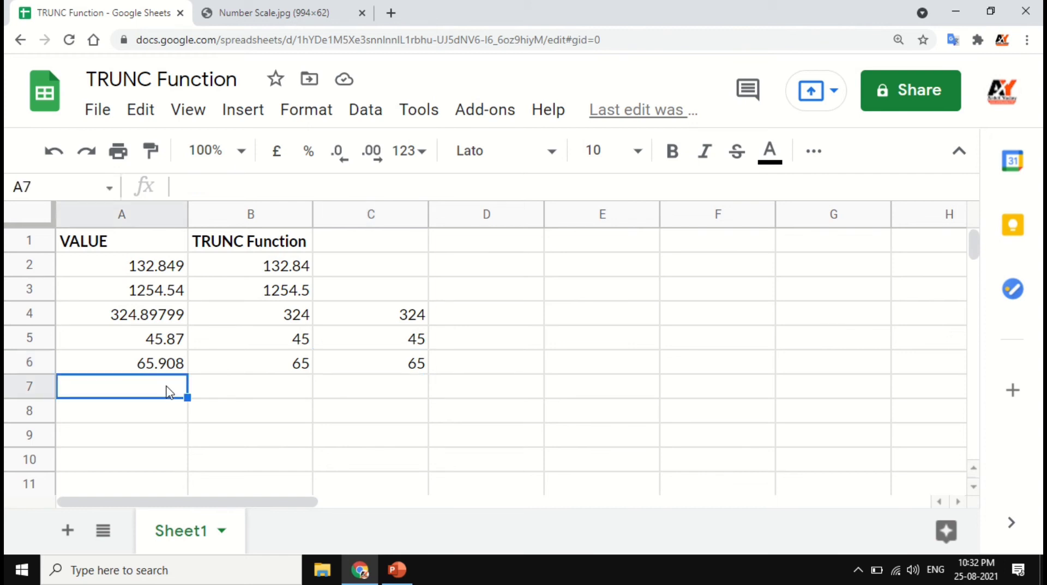
type("-")
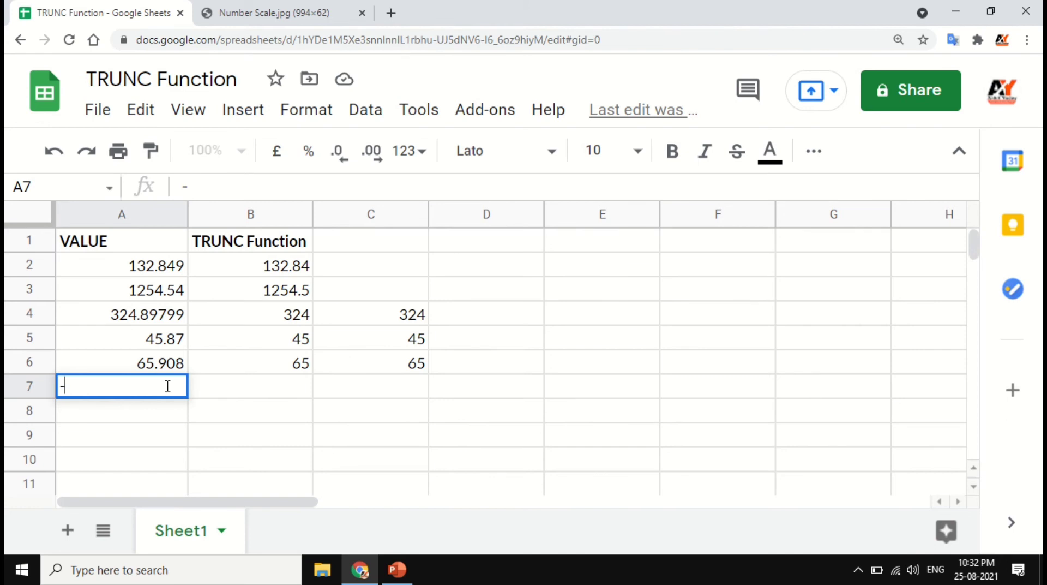
type("65.98")
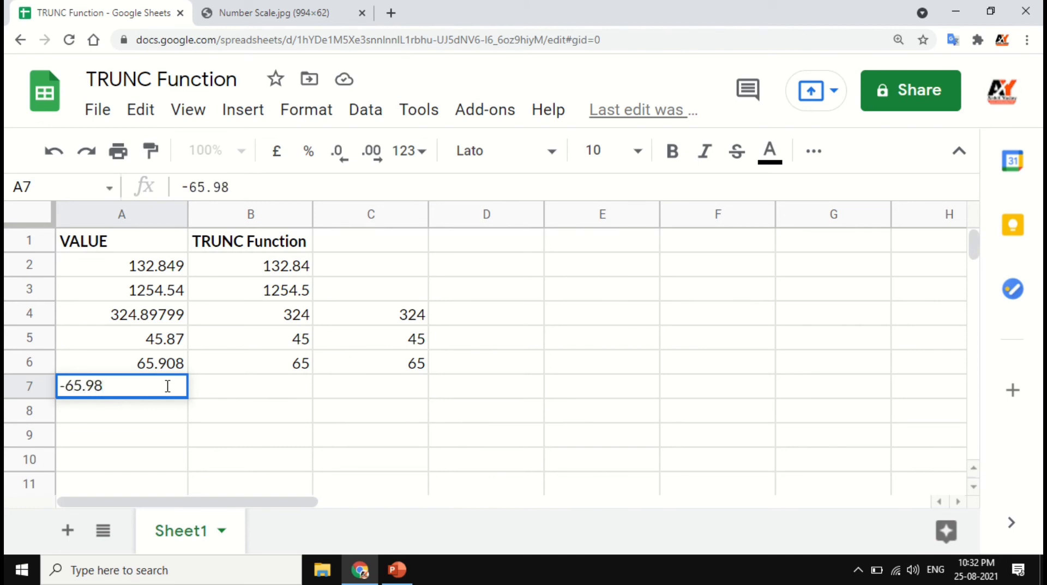
key("Tab")
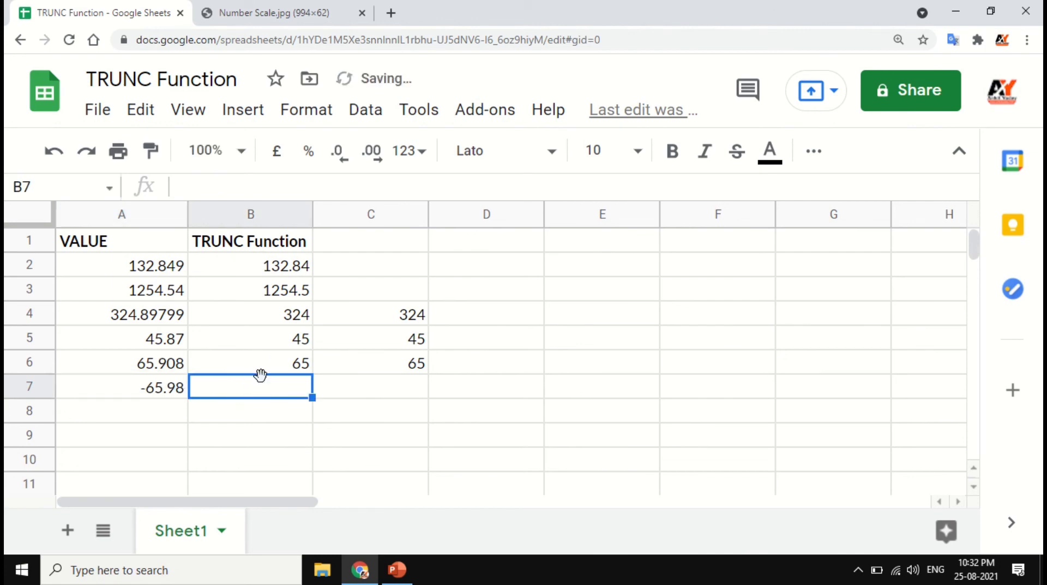
Fill the TRUNC formula from B6 down to B7 and check it against the value in A7
left_click(292, 364)
left_click_drag(311, 373, 306, 398)
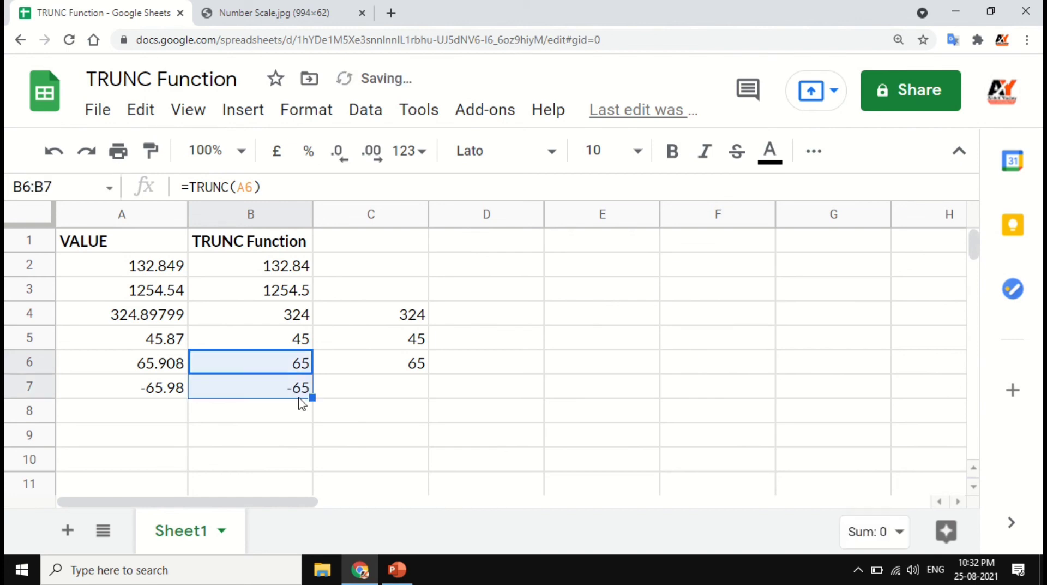
left_click(156, 398)
left_click(282, 393)
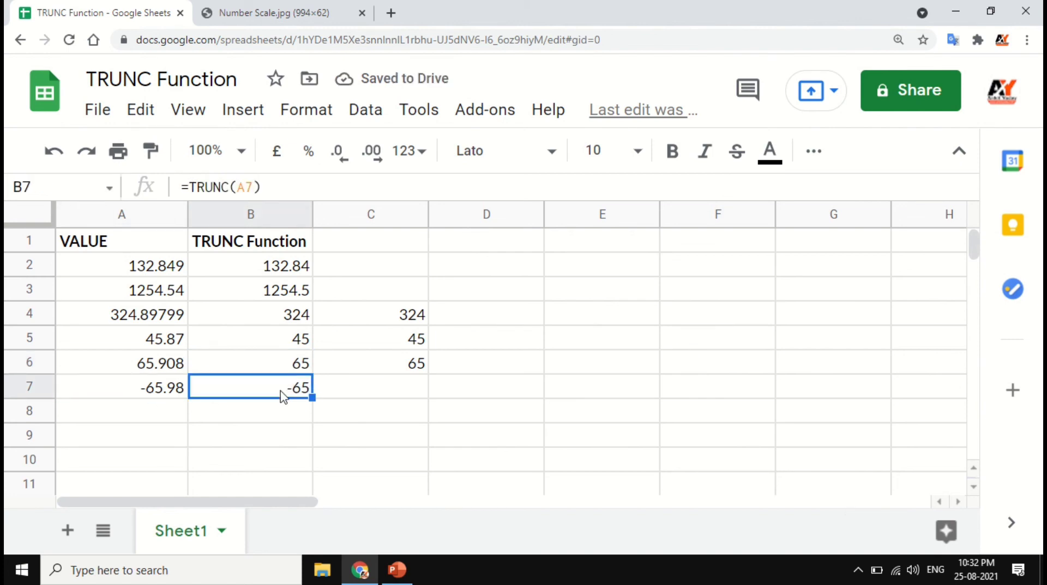
Fill the INT formula from C6 down to C7 and compare it with the TRUNC result in B7
left_click(375, 391)
left_click(406, 371)
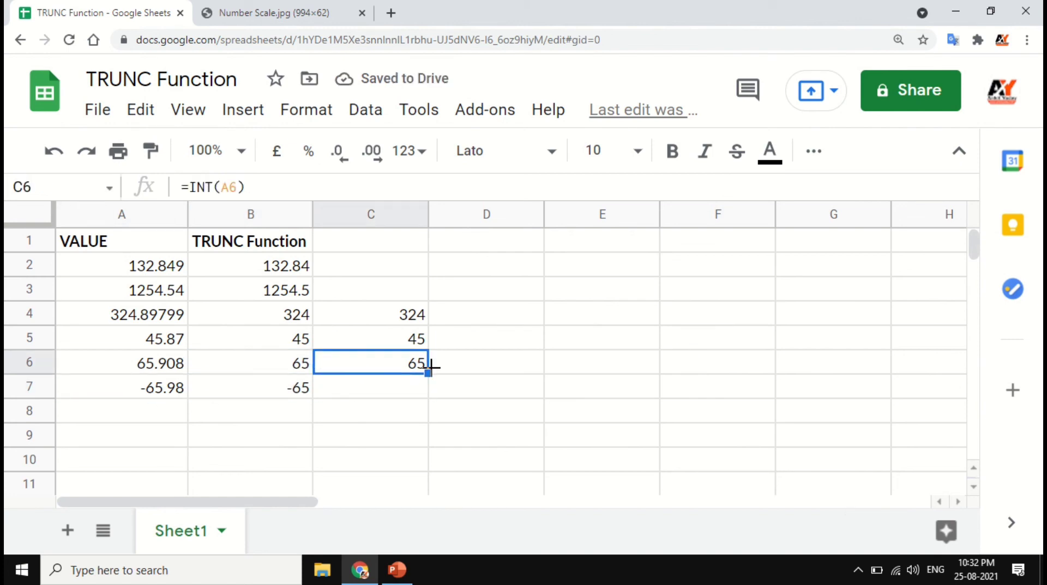
left_click_drag(428, 373, 428, 391)
left_click(277, 397)
left_click(404, 394)
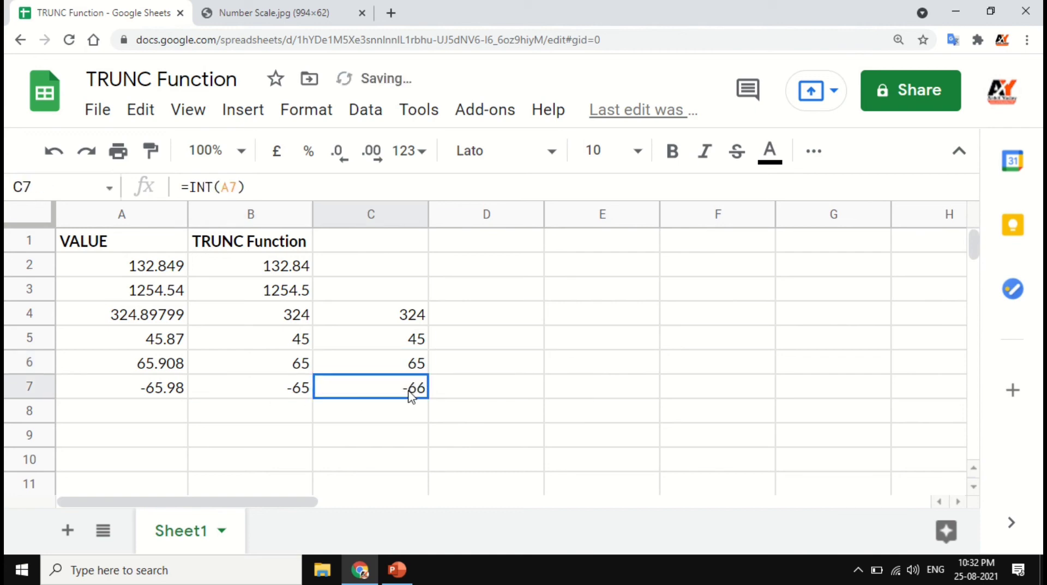
Compare the TRUNC and INT results for the negative value in row 7 with those for the positive value in row 6
left_click(157, 397)
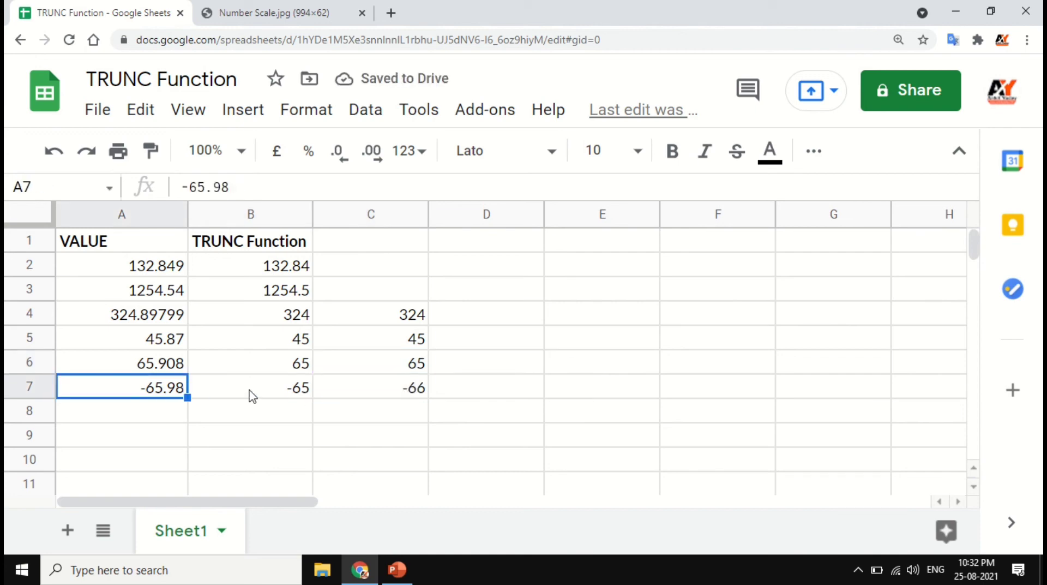
left_click(420, 397, "shift")
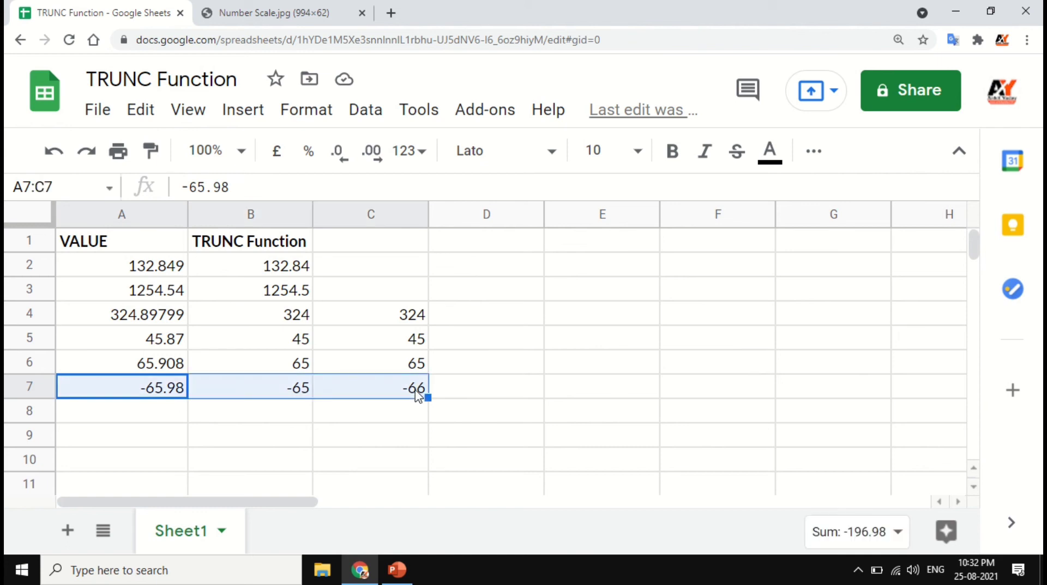
left_click(304, 398)
left_click(368, 391)
left_click(390, 375)
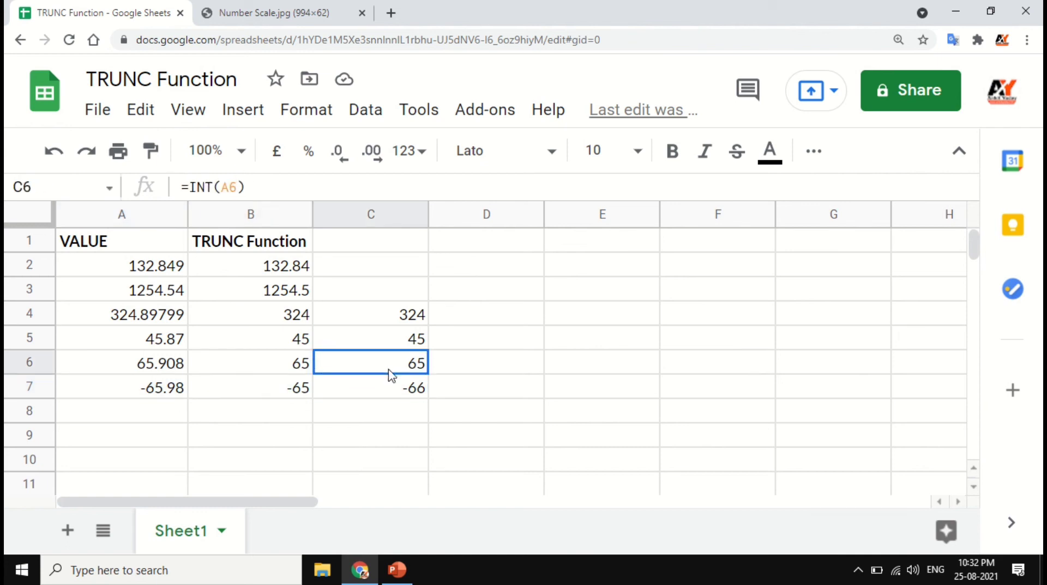
left_click(296, 363, "shift")
left_click(299, 364)
left_click(322, 366)
left_click(281, 390)
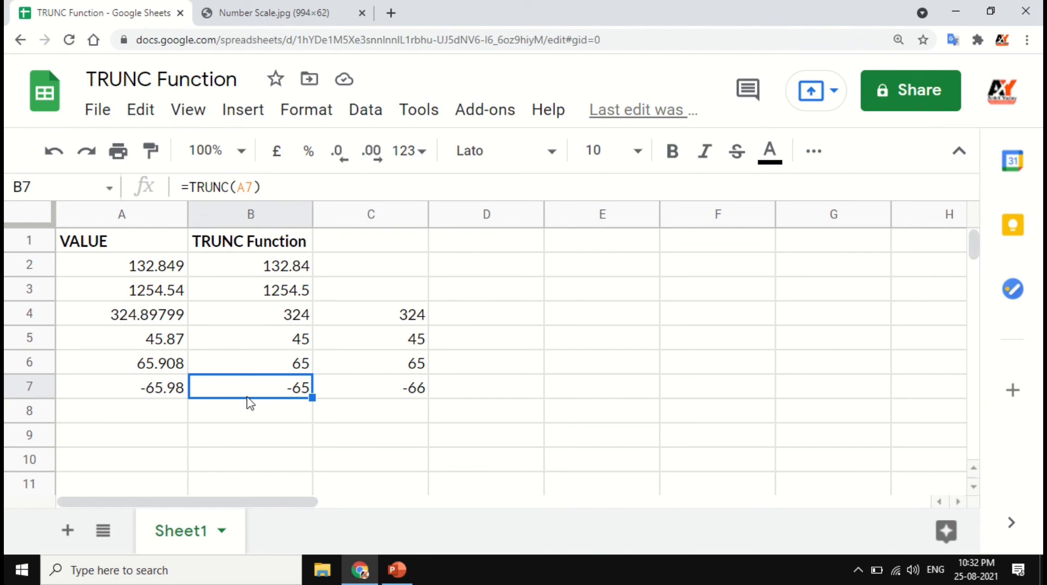
Consult the Number Scale.jpg number line and use it to compare the TRUNC result in B7 with the INT result in C7
left_click(295, 22)
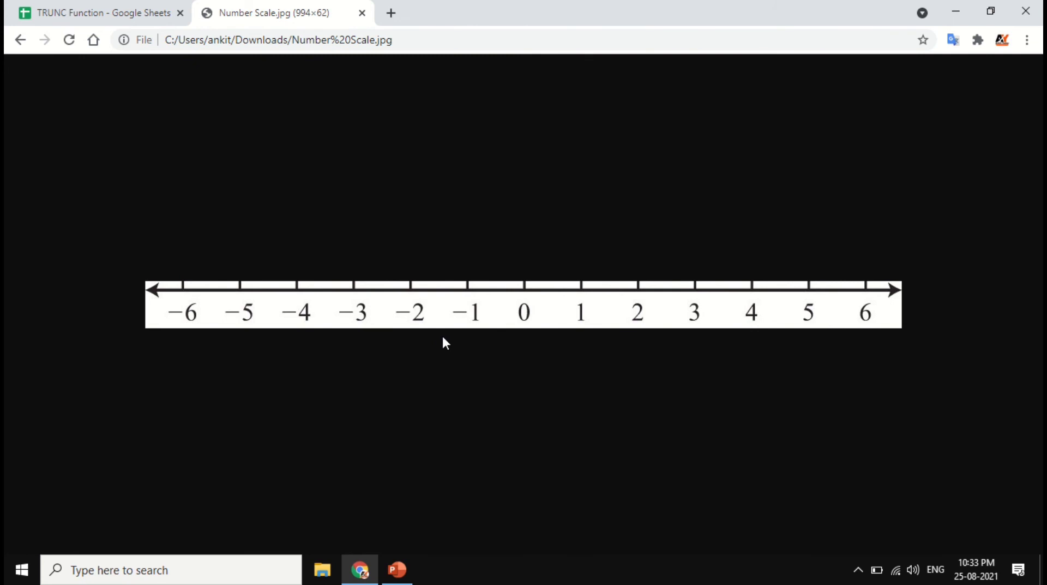
left_click(100, 22)
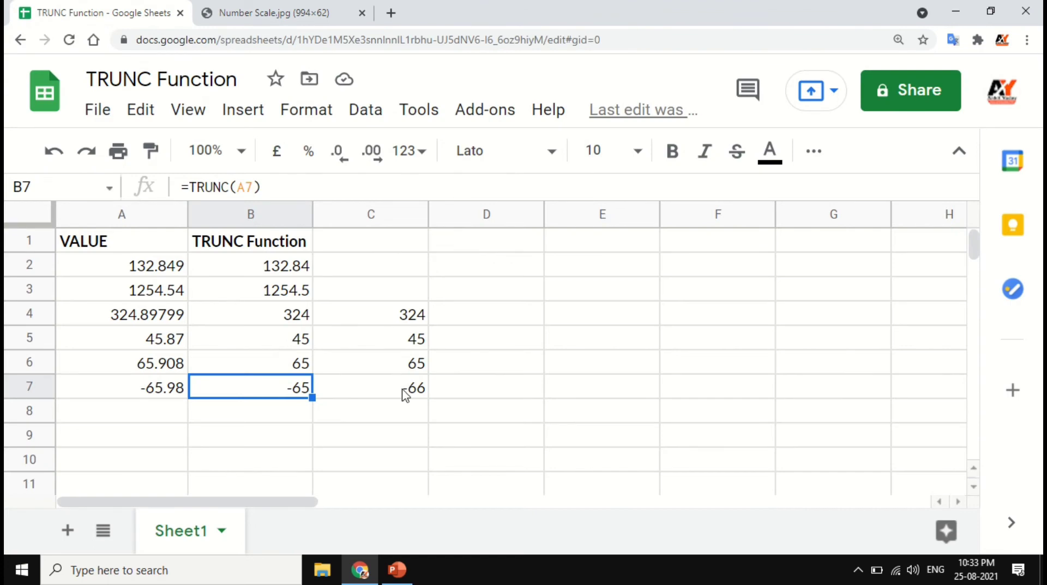
left_click(386, 396)
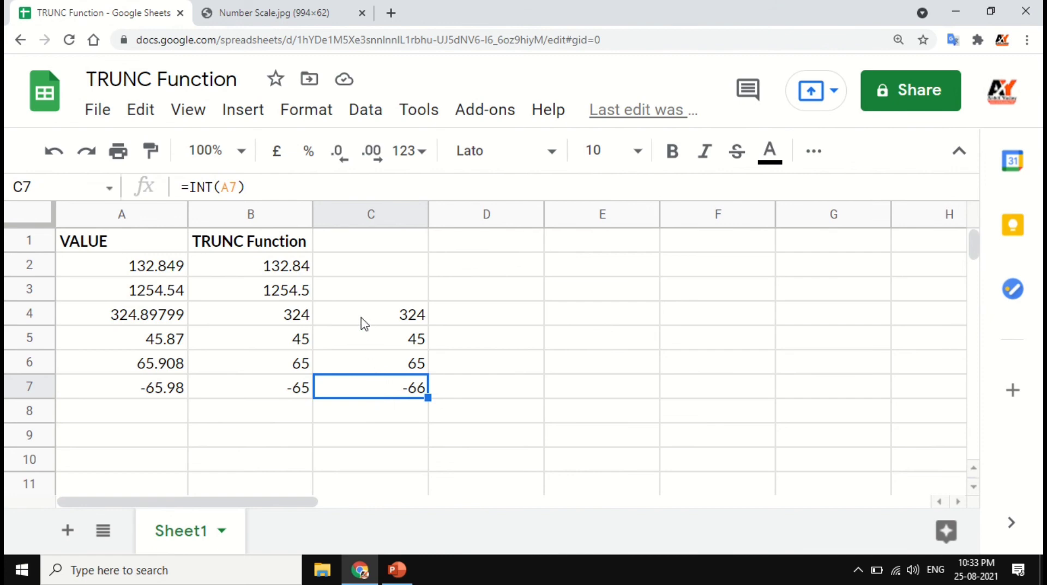
left_click(273, 18)
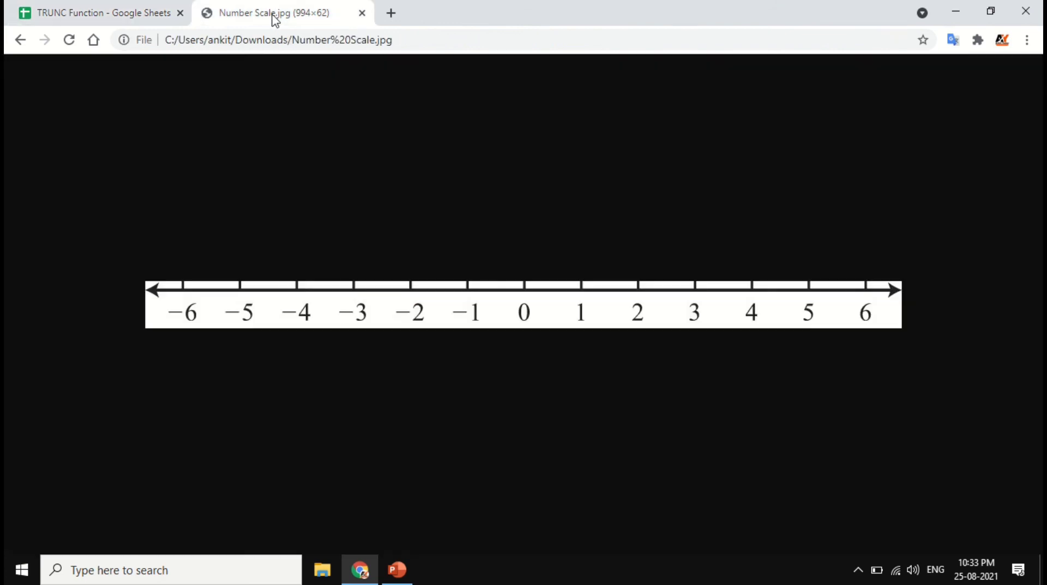
left_click(98, 13)
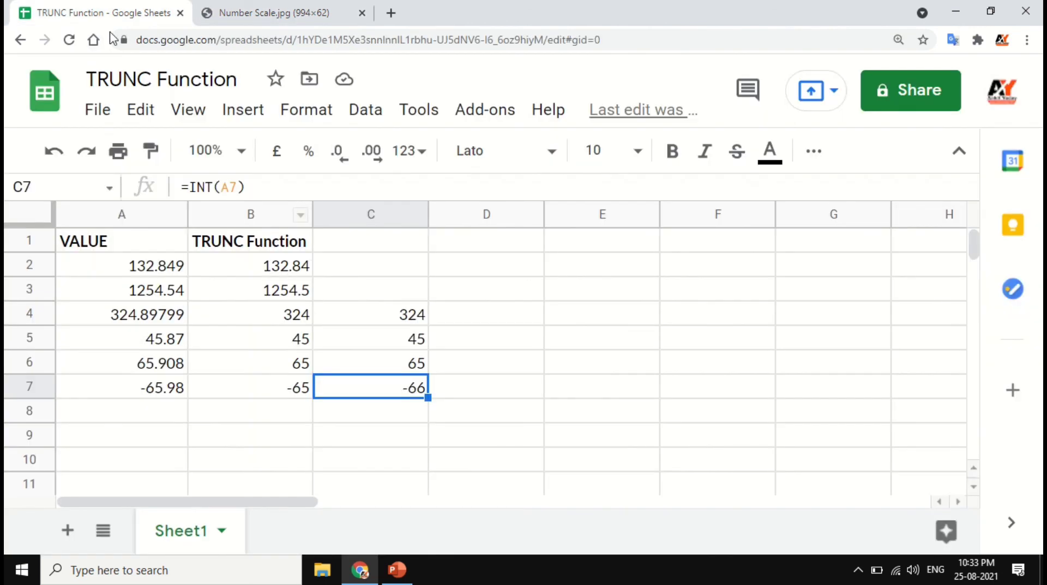
left_click(278, 396)
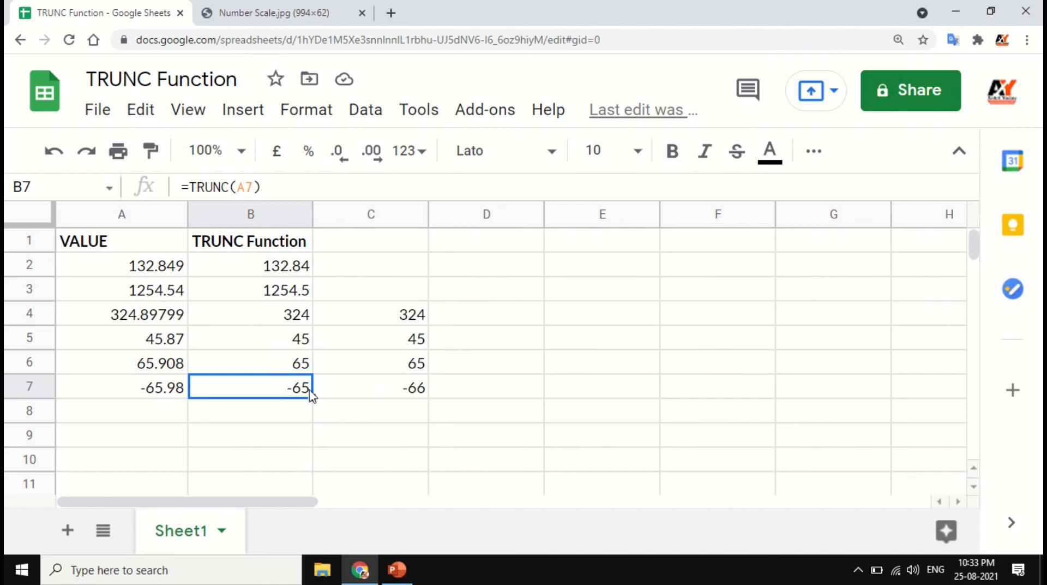
left_click(380, 397)
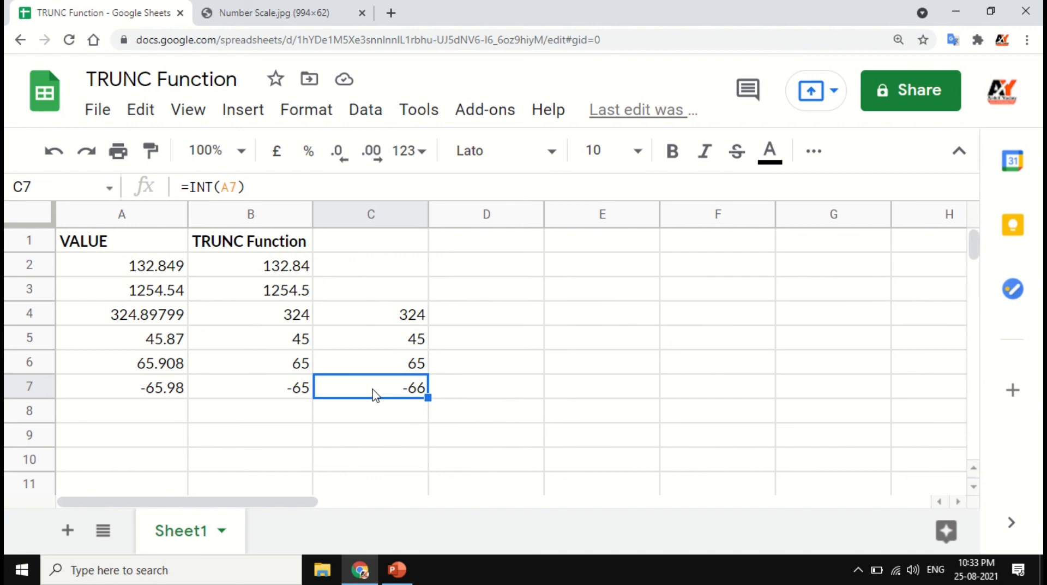
left_click(283, 390)
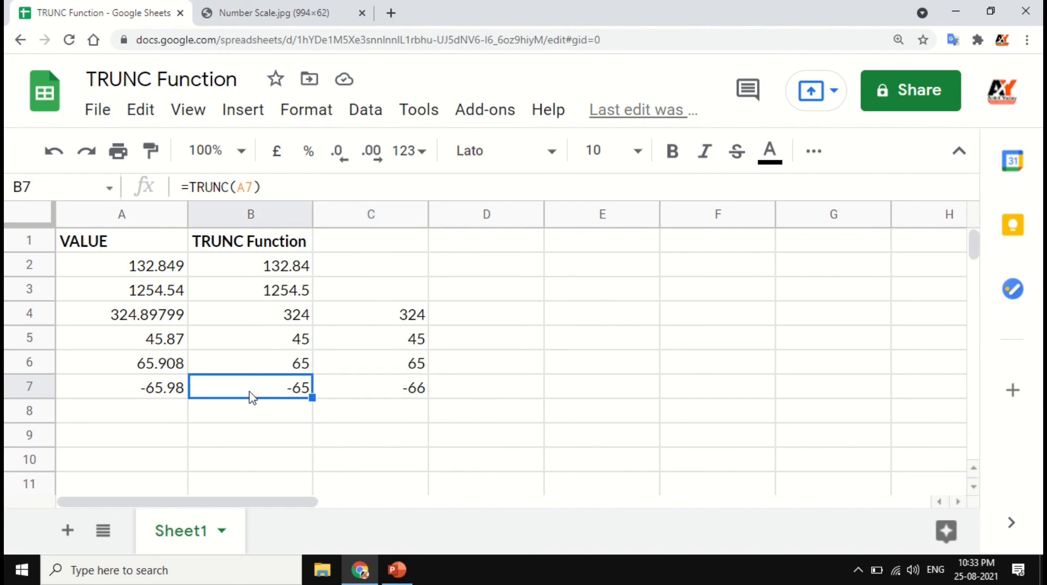
Enter the negative sample value -89.876876 in cell A8
left_click(171, 415)
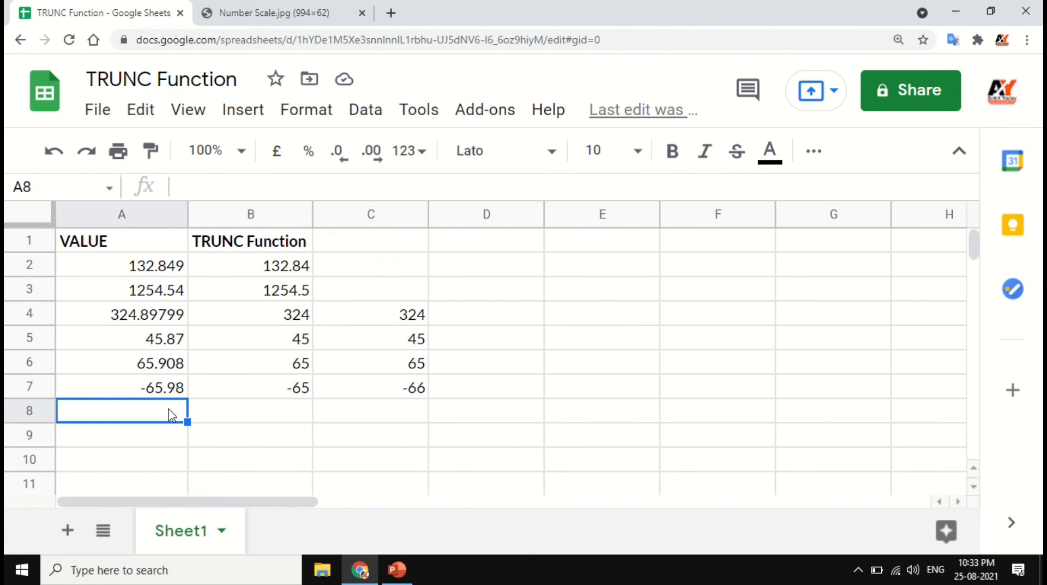
type("-")
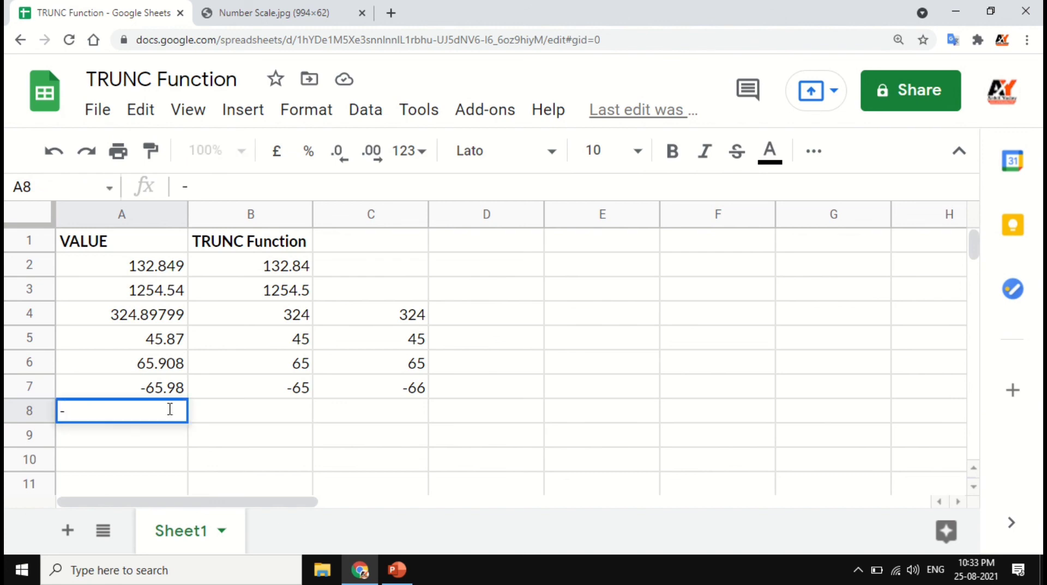
type("89.876876")
key("Tab")
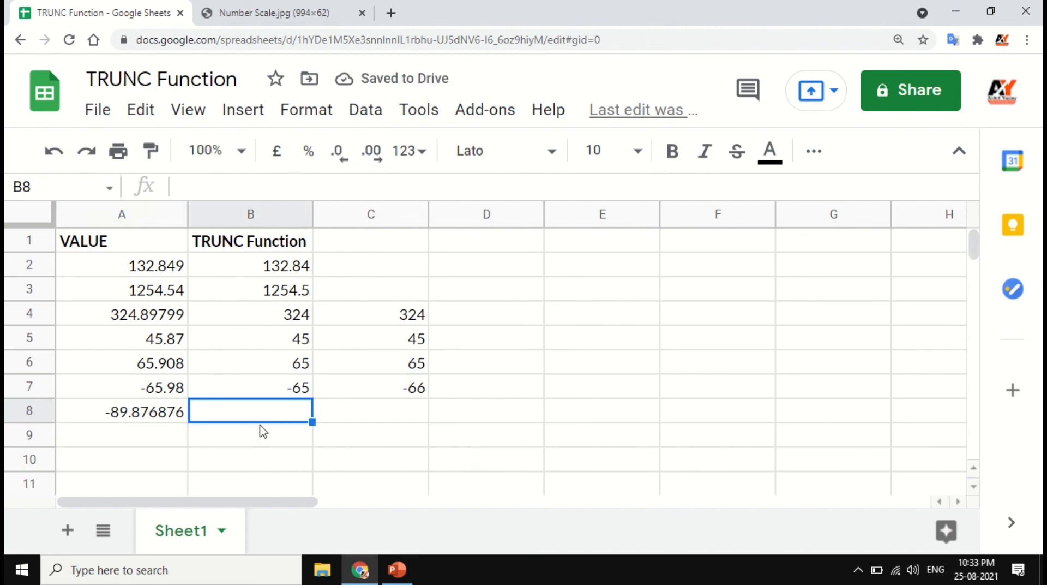
Enter a TRUNC formula in B8 that truncates the value in A8 to 3 decimal places, and check its result
type("=trunc")
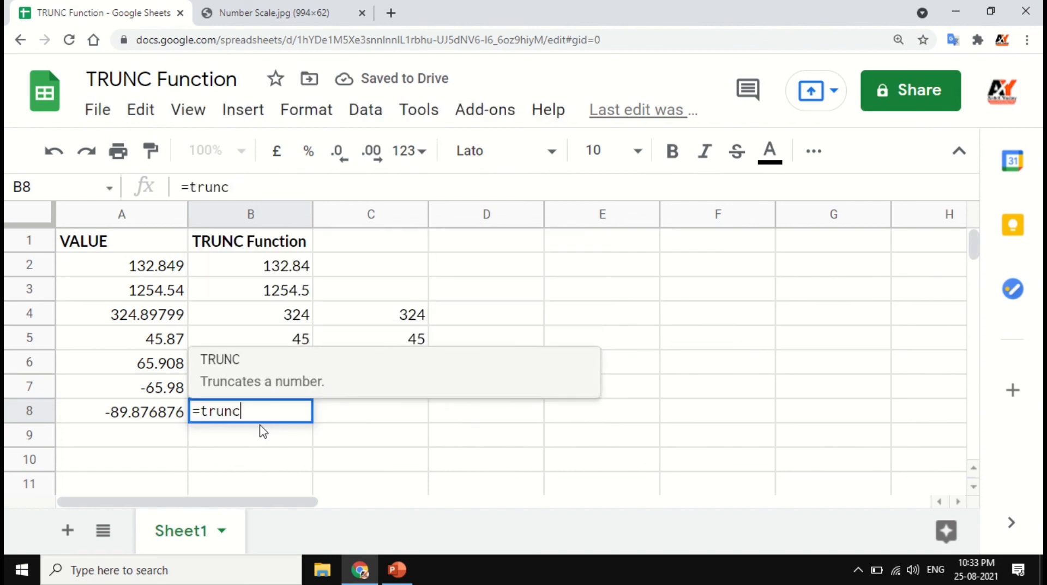
left_click(262, 362)
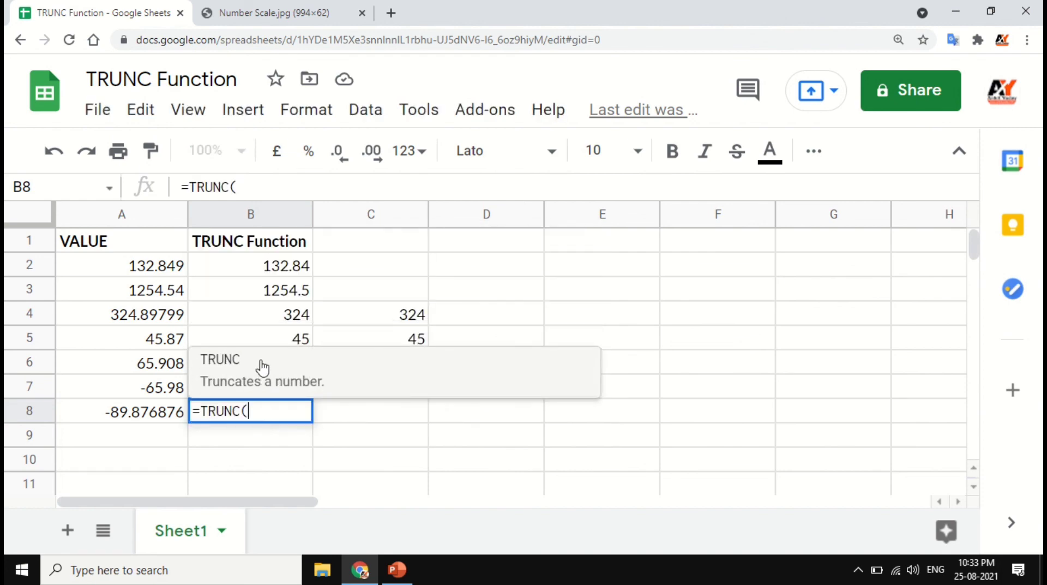
left_click(148, 415)
type(",")
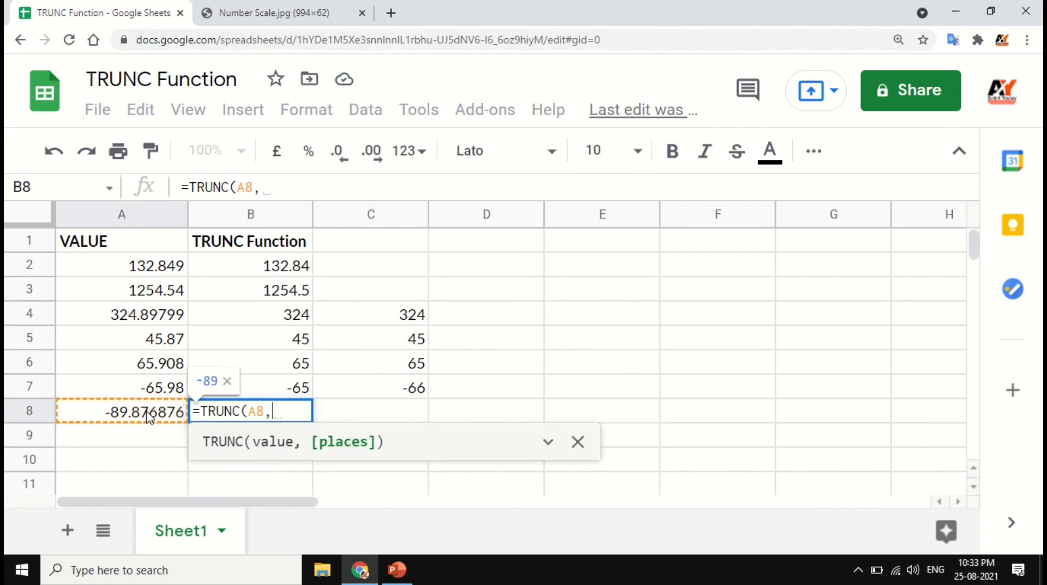
type("3)")
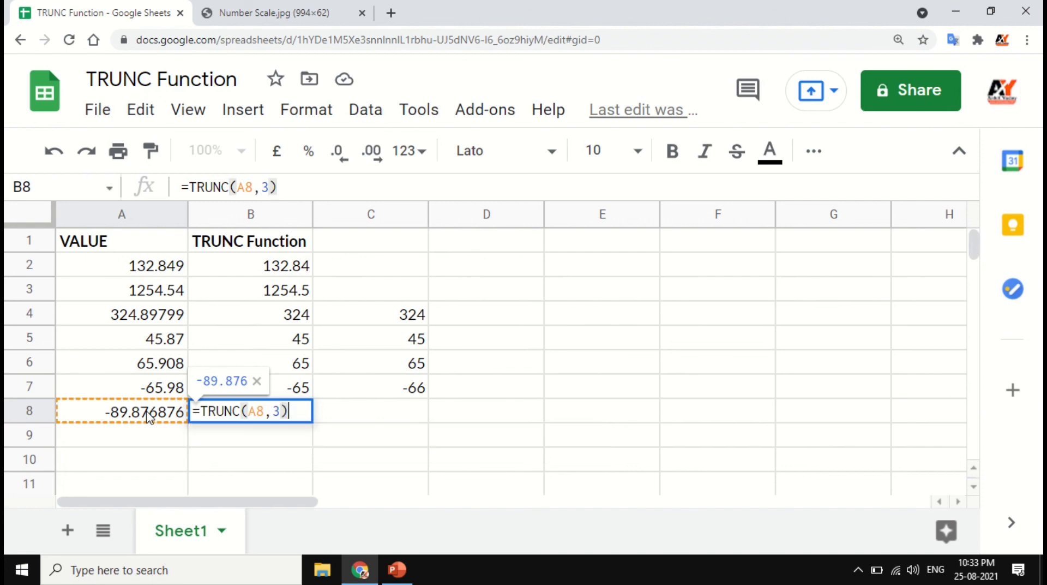
key("Tab")
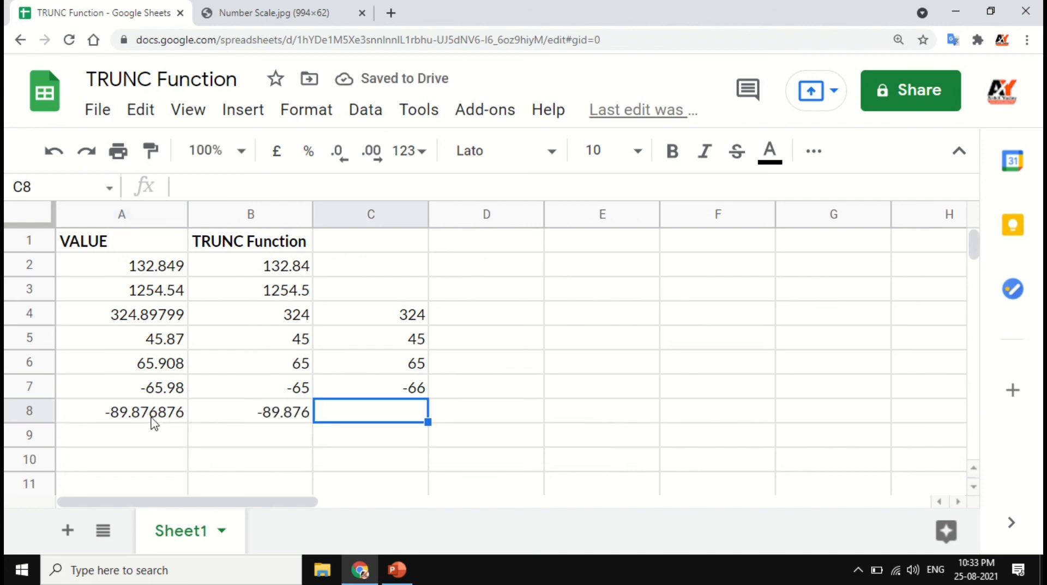
left_click(269, 419)
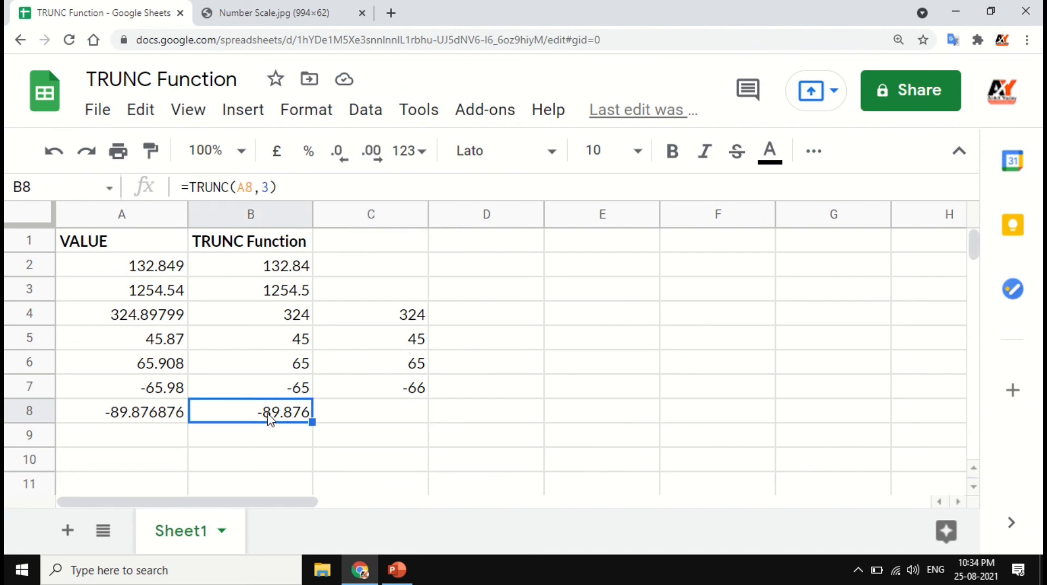